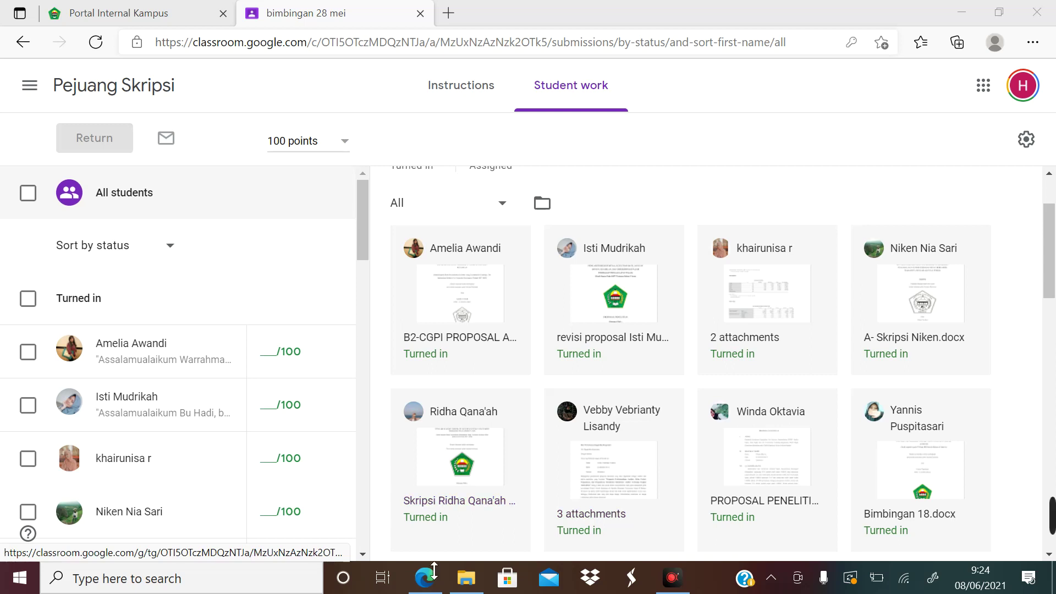
Open a new blank browser tab beside the 'bimbingan 28 mei' Classroom tab
{"action": "left_click", "coordinate": [444, 18]}
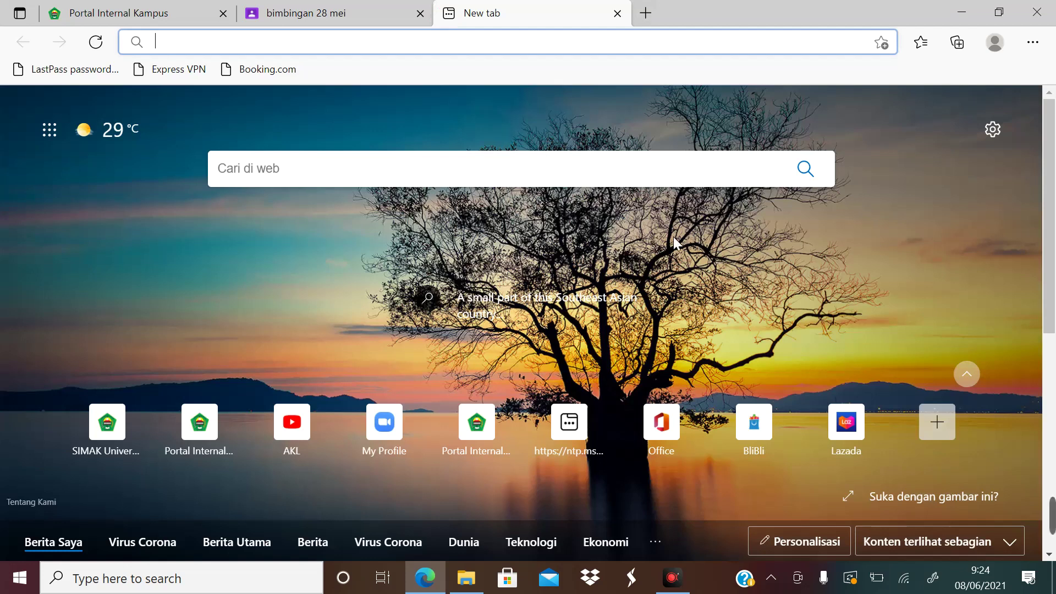
Search Bing for 'turnitin', then refine the query to 'turnitin login'
{"action": "type", "text": "turniti"}
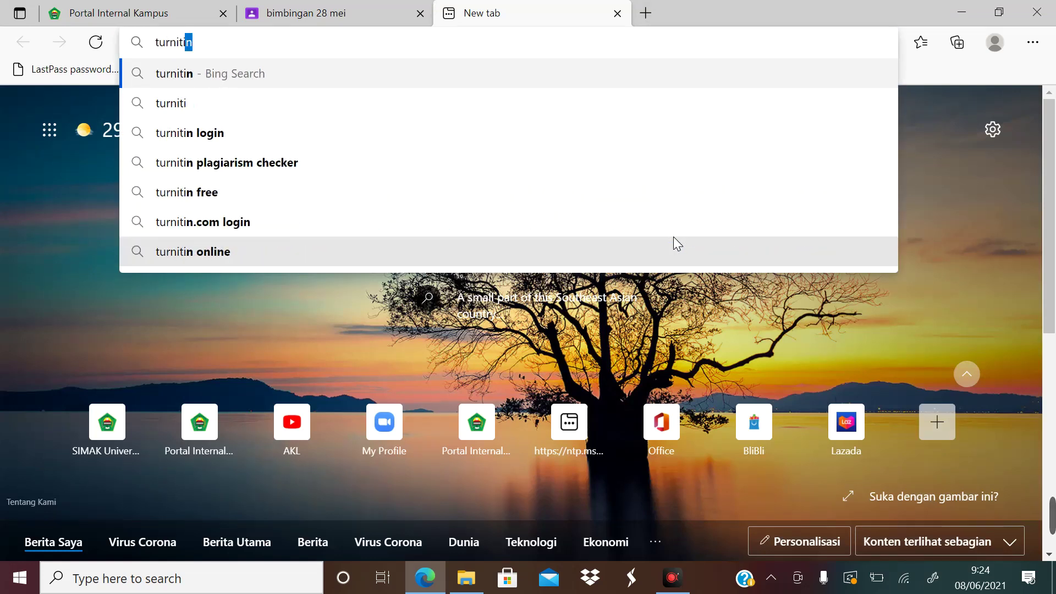
{"action": "type", "text": "n"}
{"action": "key", "text": "Return"}
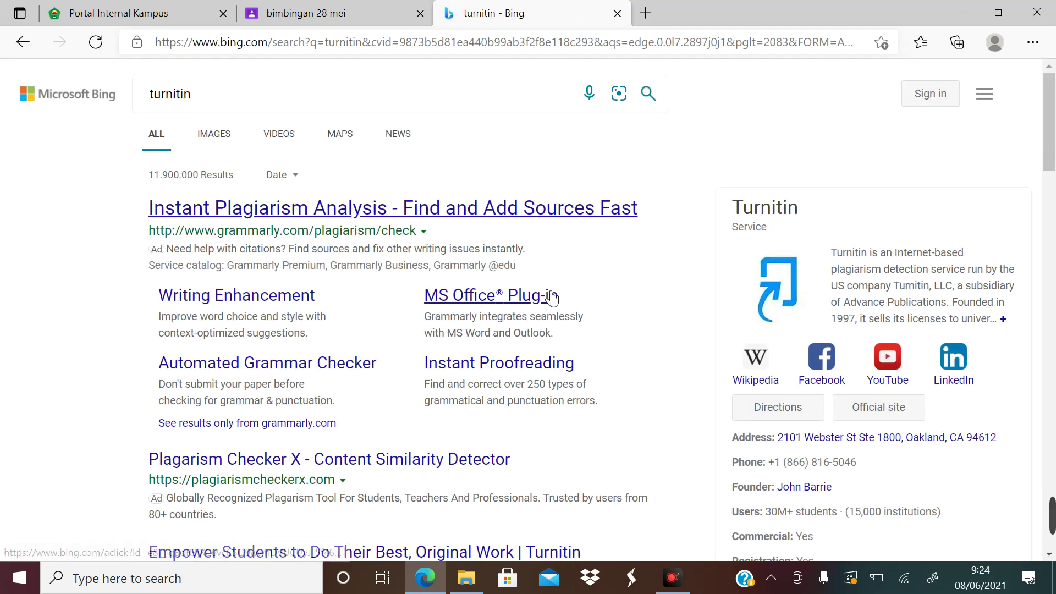
{"action": "scroll", "coordinate": [636, 337], "scroll_direction": "down", "scroll_amount": 5}
{"action": "scroll", "coordinate": [528, 317], "scroll_direction": "down", "scroll_amount": 1}
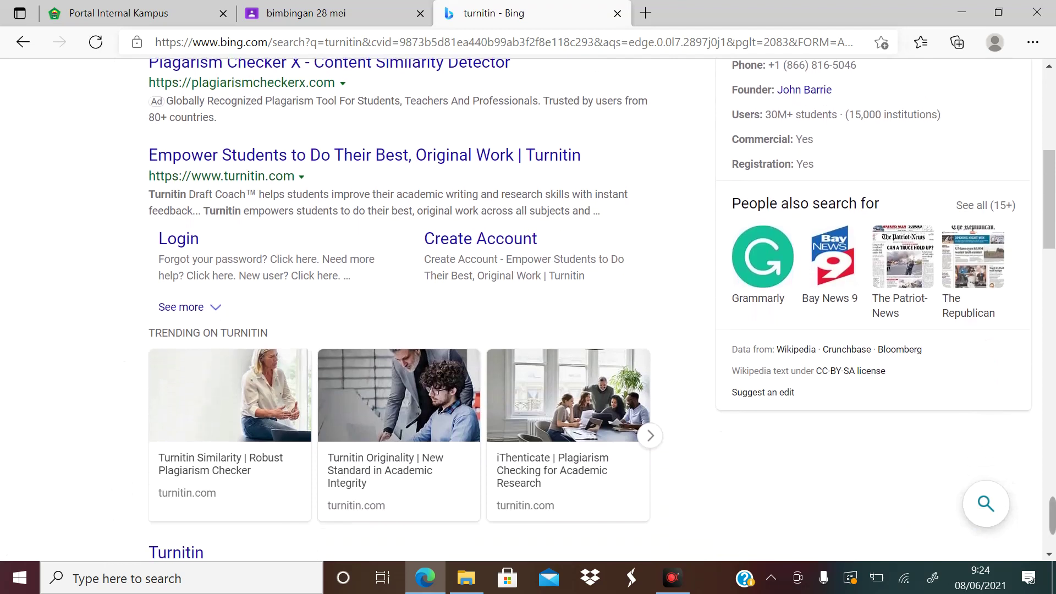
{"action": "scroll", "coordinate": [528, 316], "scroll_direction": "down", "scroll_amount": 7}
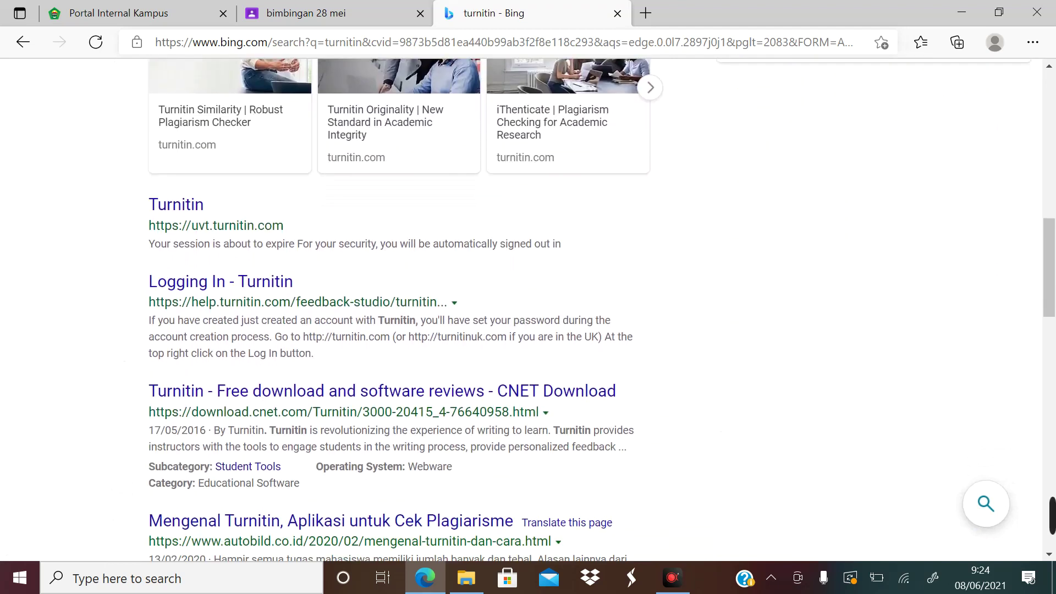
{"action": "scroll", "coordinate": [528, 316], "scroll_direction": "up", "scroll_amount": 13}
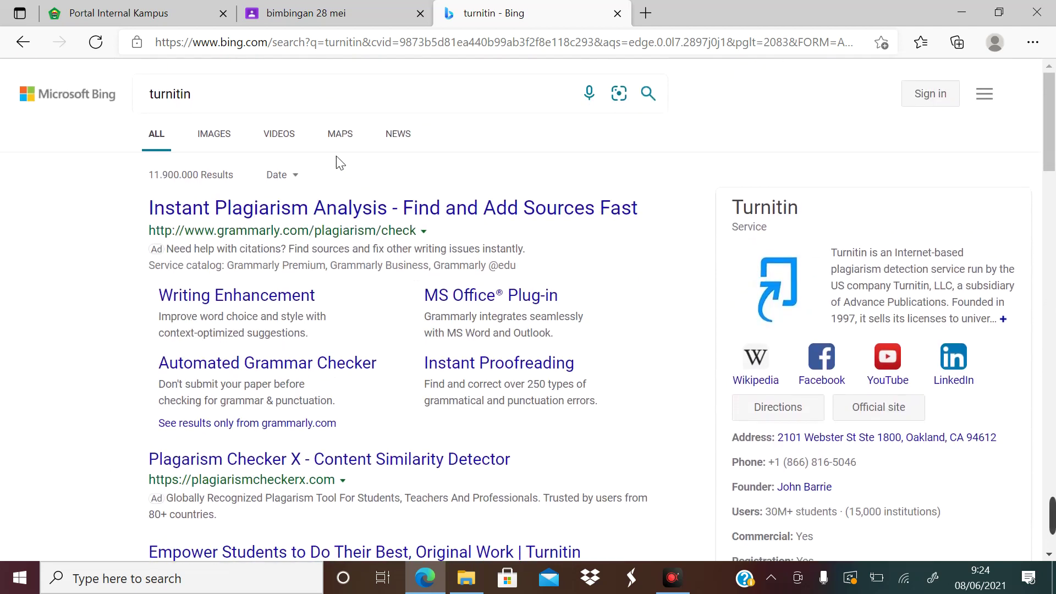
{"action": "left_click", "coordinate": [240, 97]}
{"action": "type", "text": "login"}
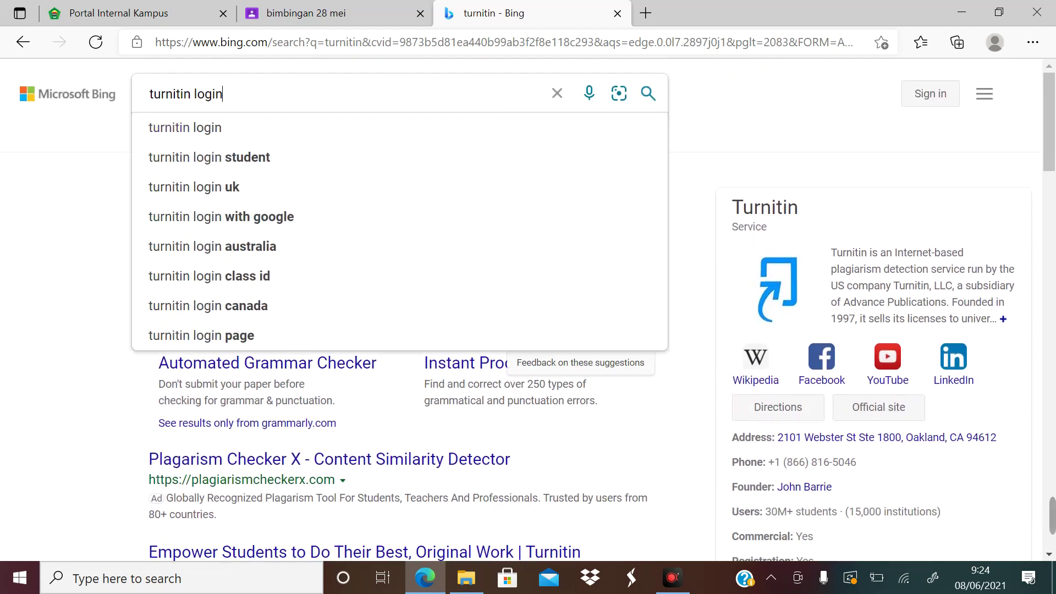
{"action": "key", "text": "Return"}
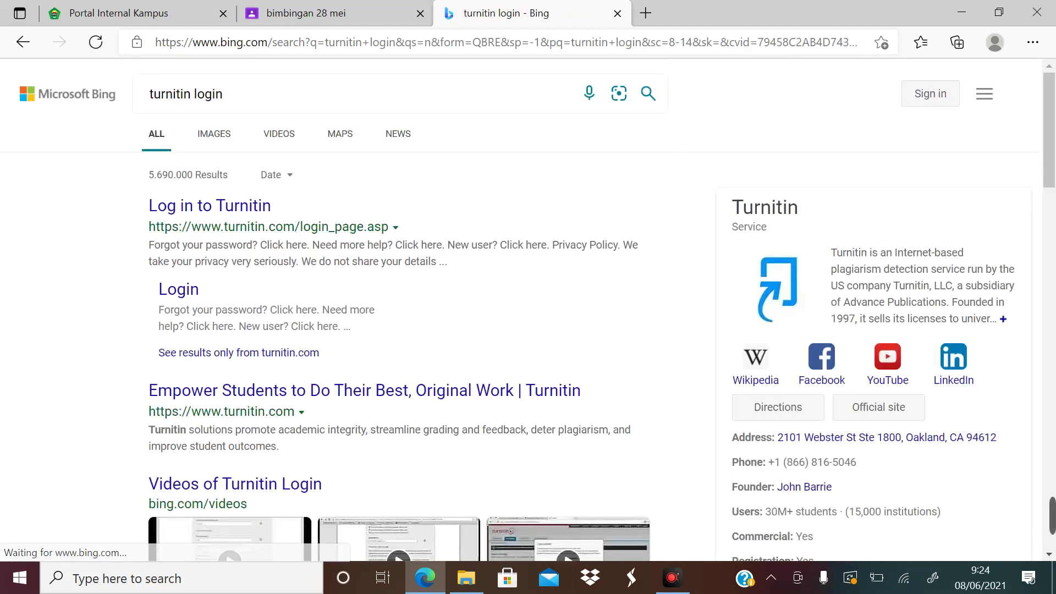
Open the Log in to Turnitin page and sign in with the account e-mail and password
{"action": "left_click", "coordinate": [191, 208]}
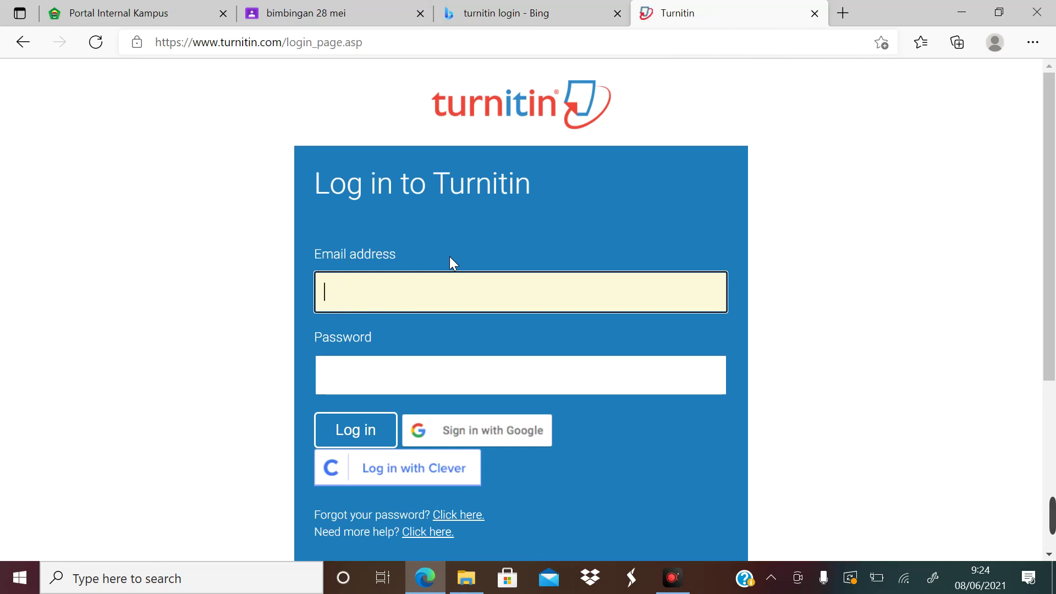
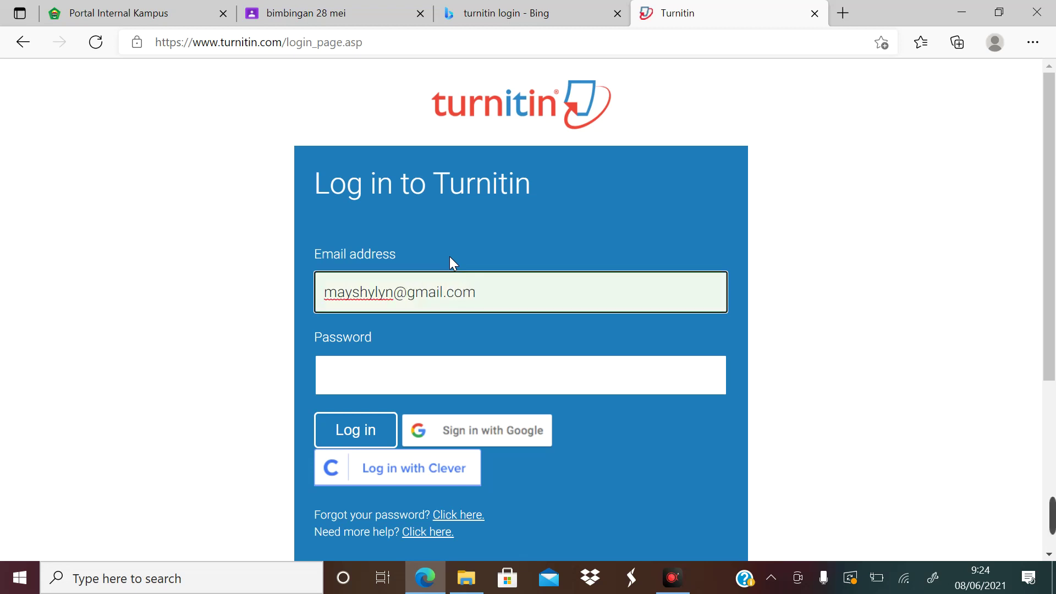
{"action": "key", "text": "Tab"}
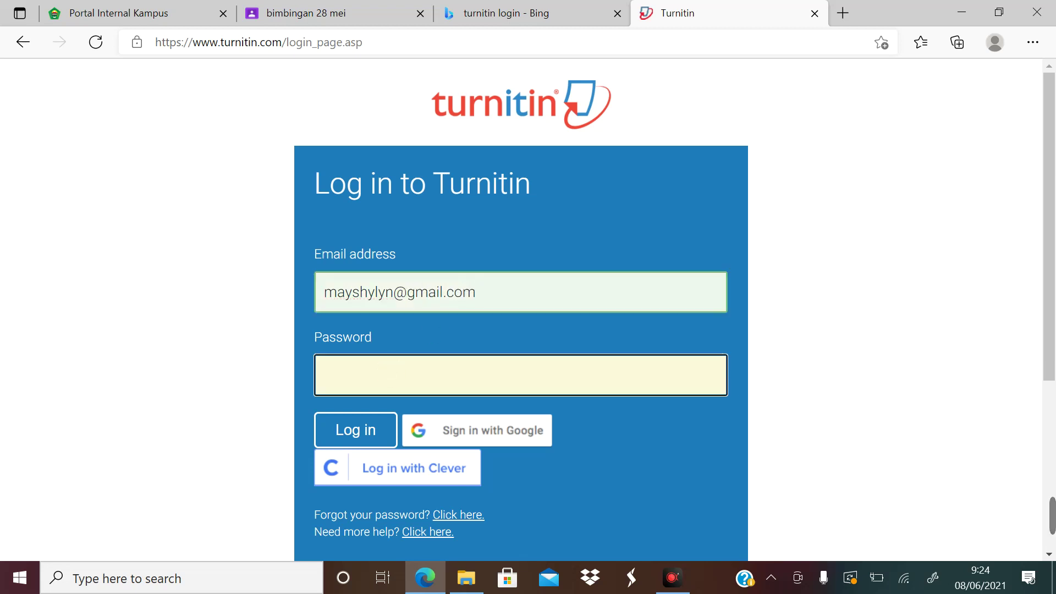
{"action": "type", "text": "•••••••••••••••••"}
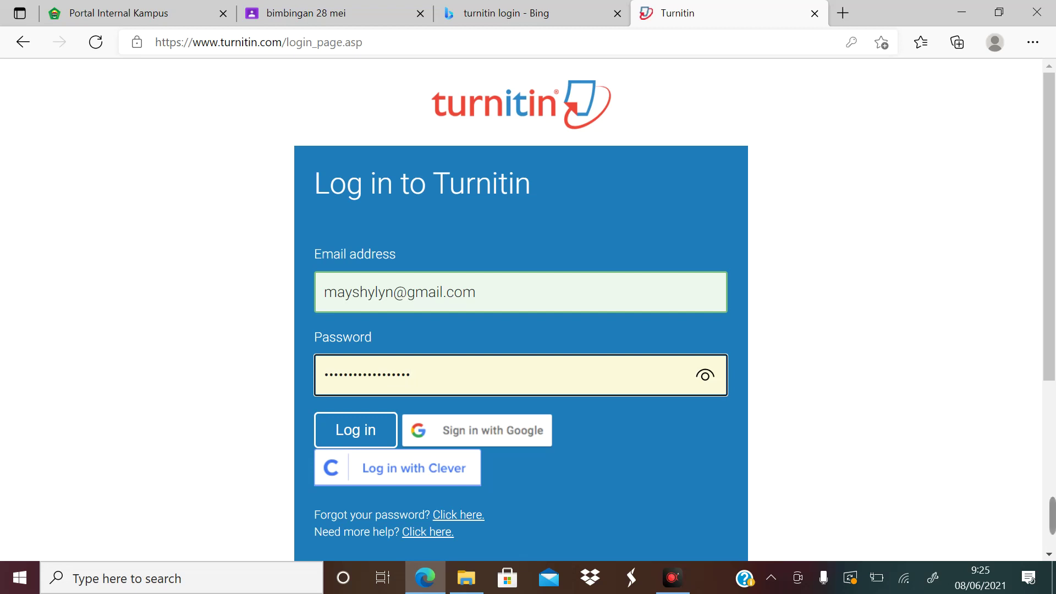
{"action": "left_click", "coordinate": [357, 442]}
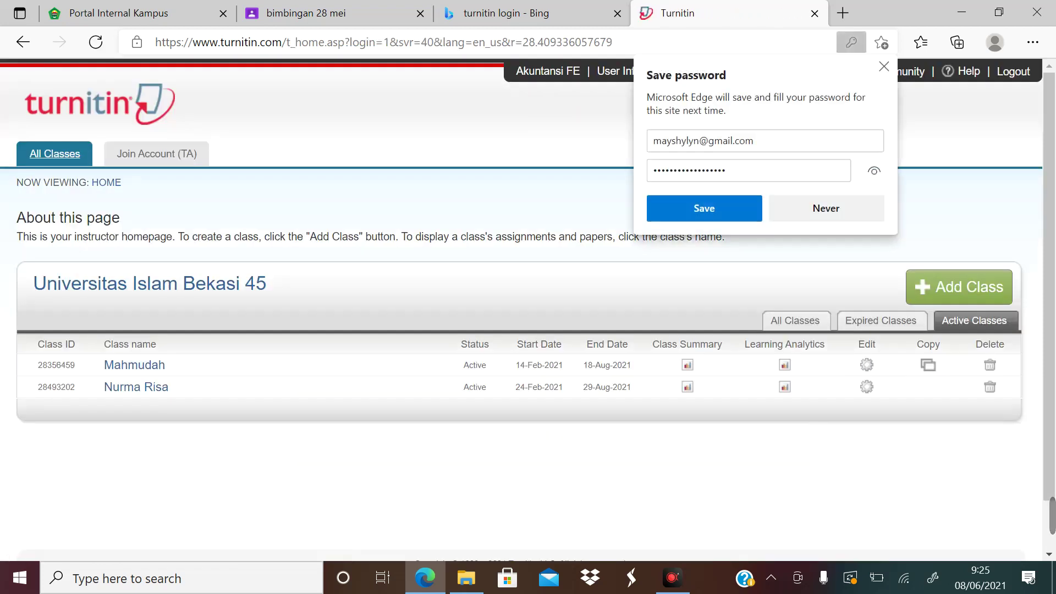
Decline Edge's password save, dismiss the survey banner, and begin adding a new class
{"action": "left_click", "coordinate": [884, 67]}
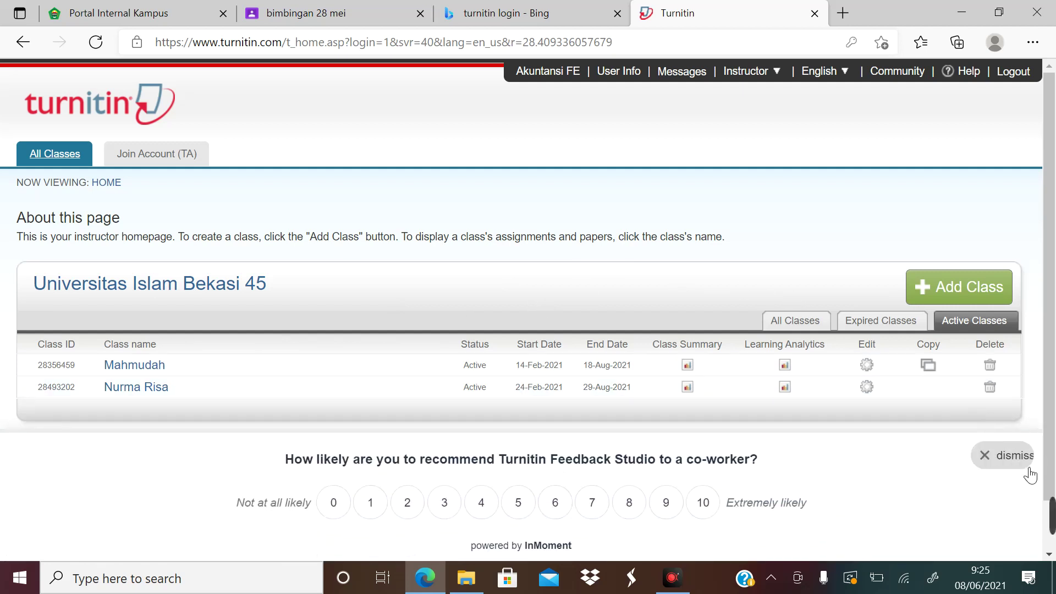
{"action": "left_click", "coordinate": [1003, 464]}
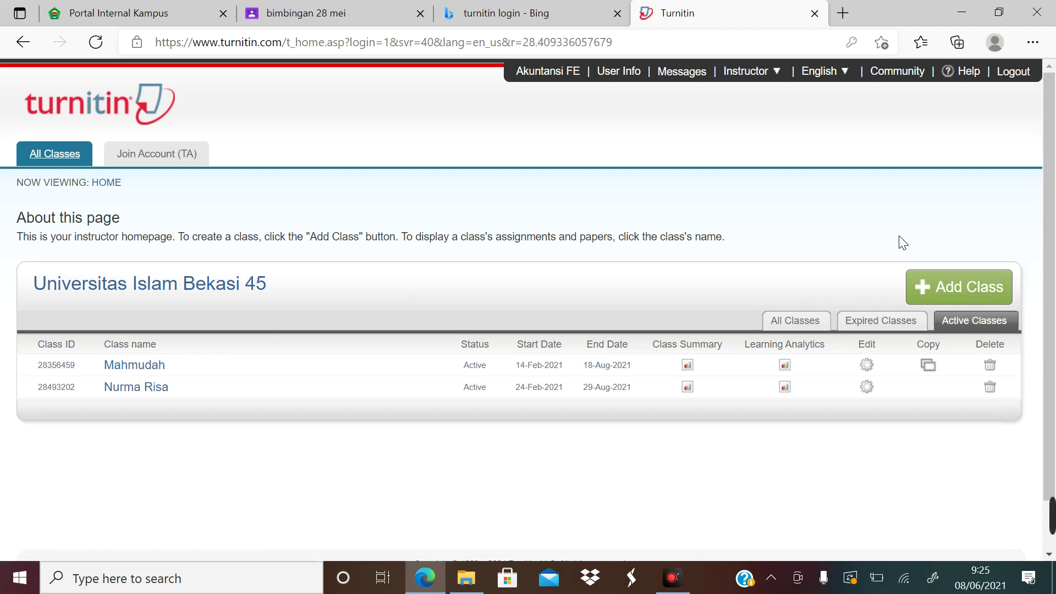
{"action": "left_click", "coordinate": [953, 289]}
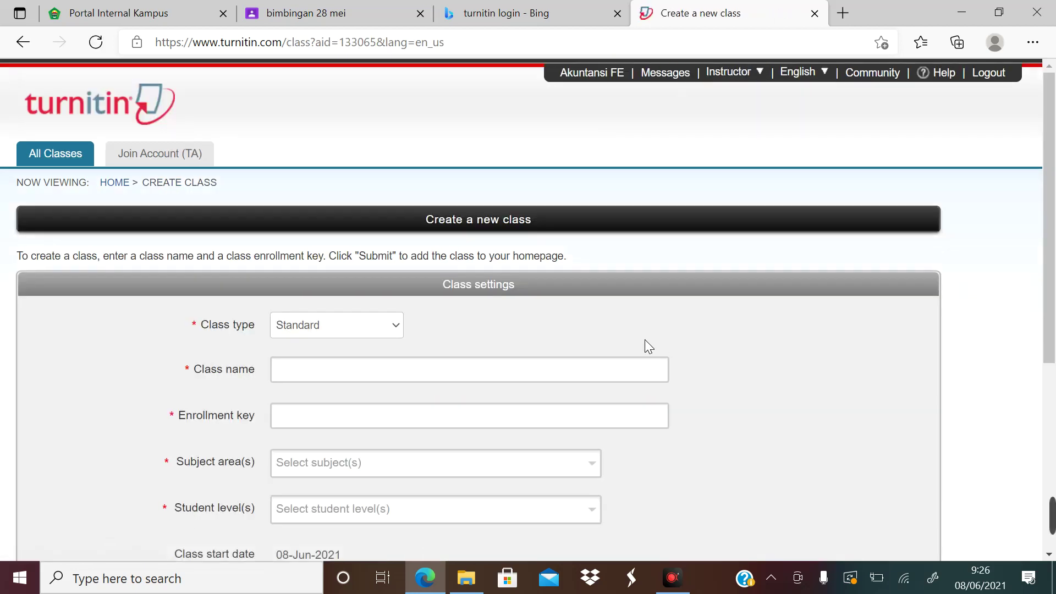
{"action": "left_click", "coordinate": [370, 370]}
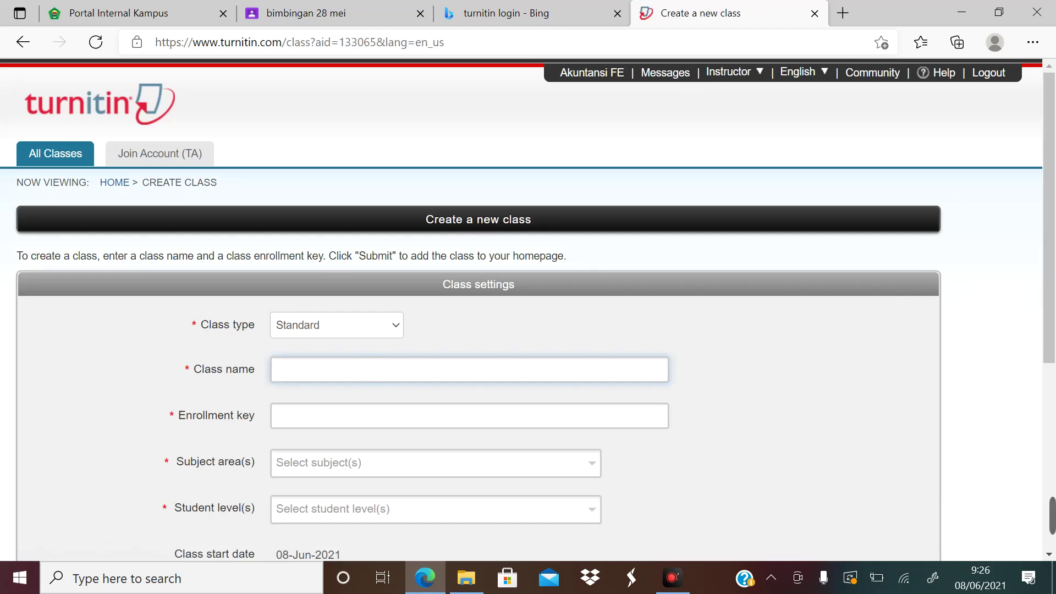
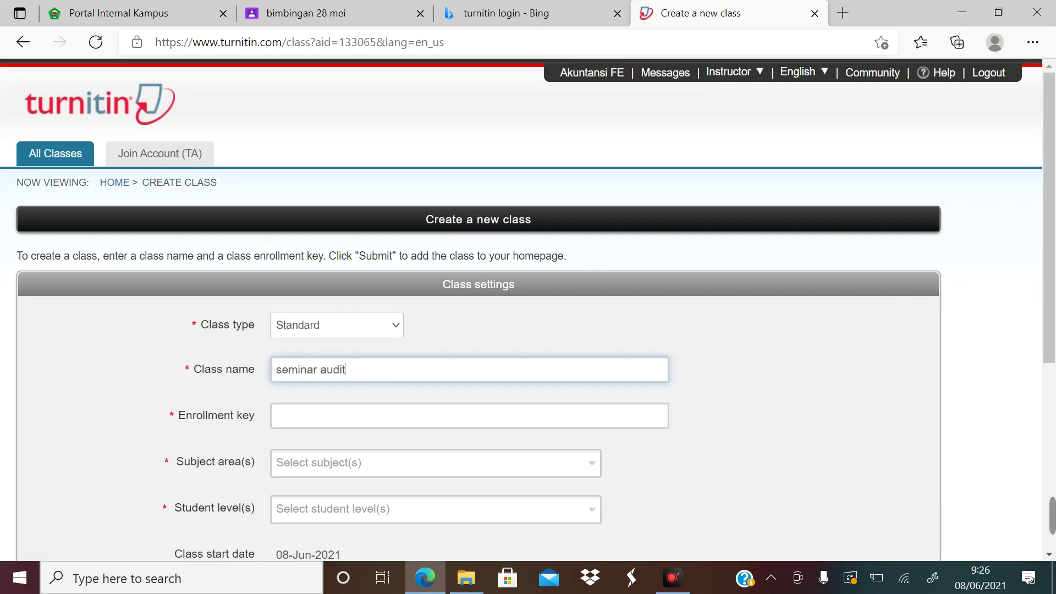
{"action": "left_click", "coordinate": [347, 418]}
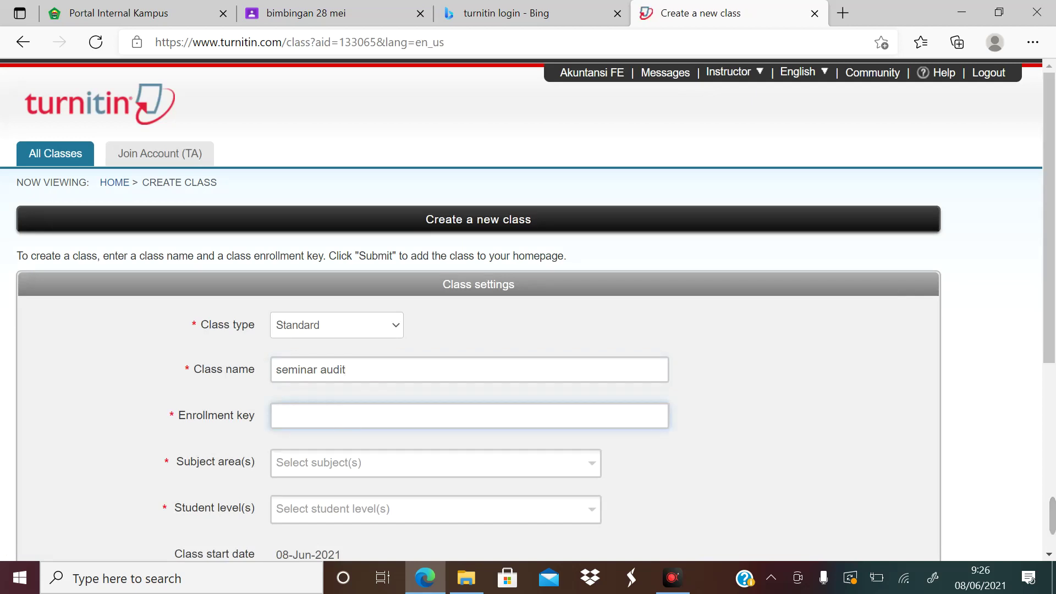
Choose Business/Economics subject and Graduate level, then submit the class form
{"action": "scroll", "coordinate": [478, 308], "scroll_direction": "down", "scroll_amount": 2}
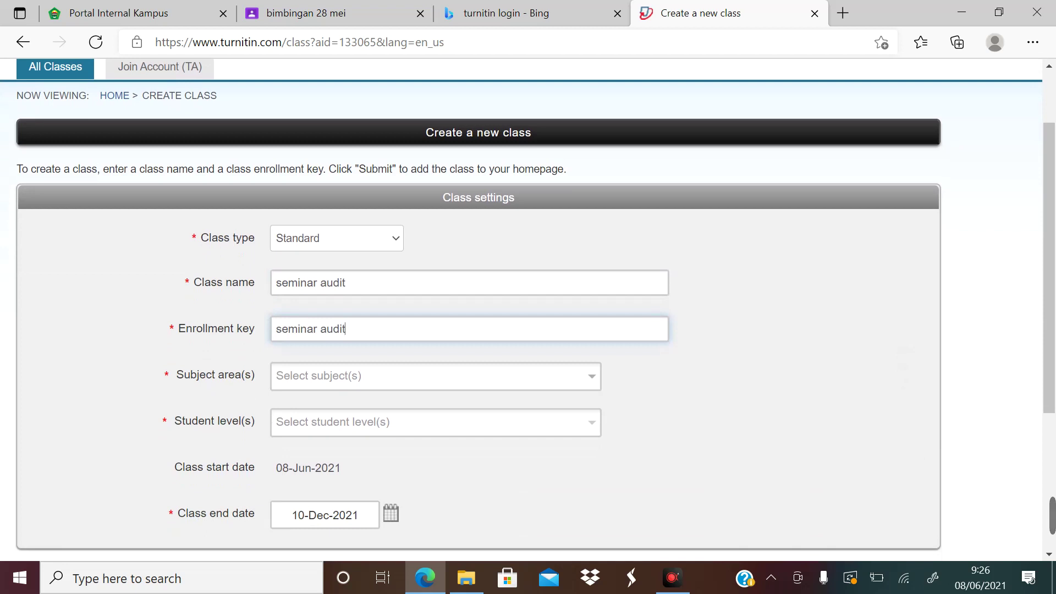
{"action": "left_click", "coordinate": [592, 380]}
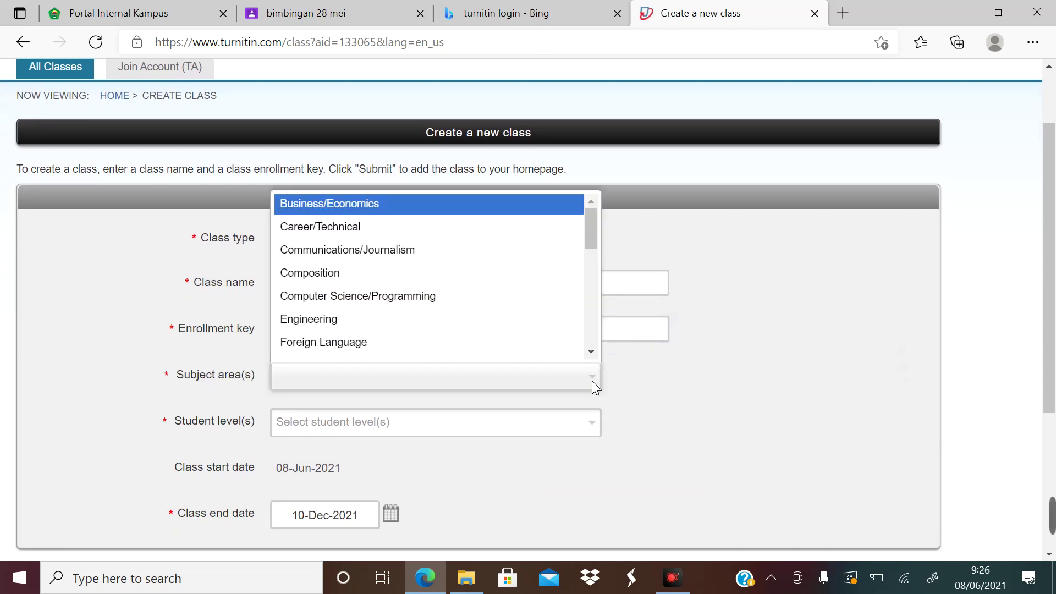
{"action": "left_click", "coordinate": [432, 202]}
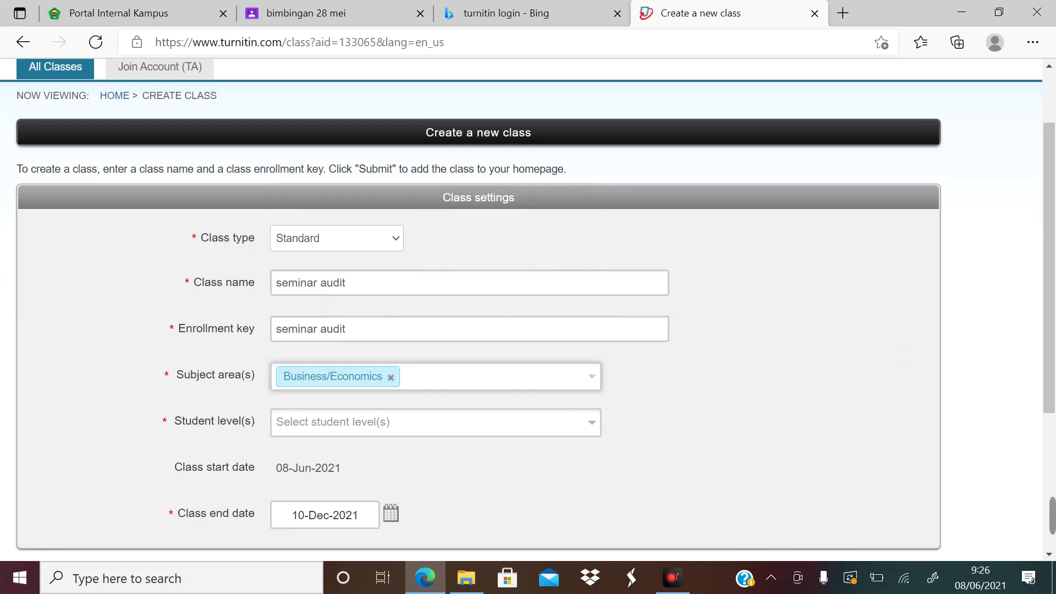
{"action": "left_click", "coordinate": [585, 421]}
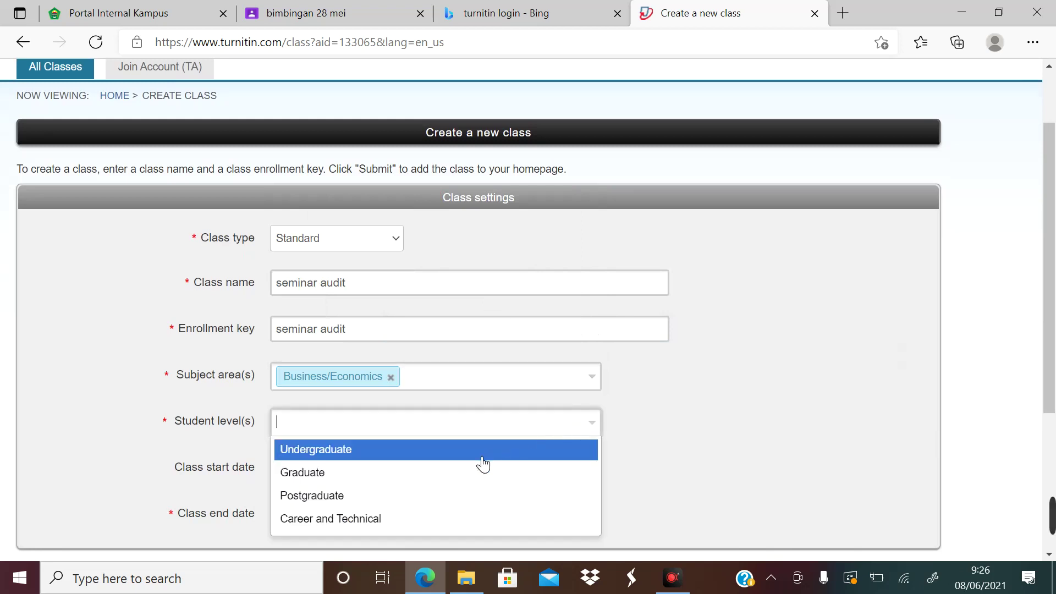
{"action": "left_click", "coordinate": [417, 479]}
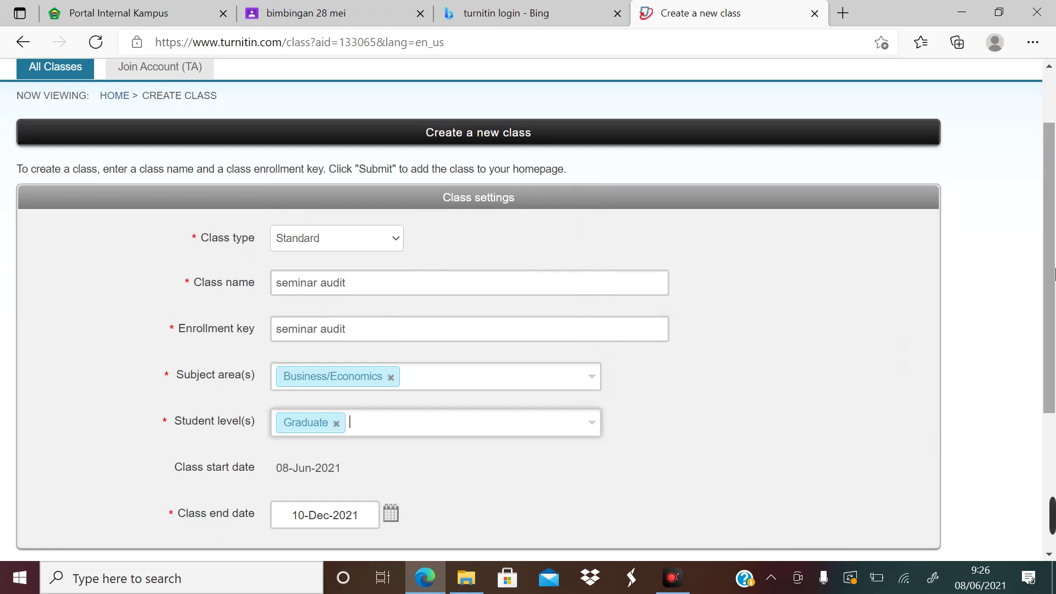
{"action": "left_click_drag", "start_coordinate": [1051, 270], "coordinate": [1006, 348]}
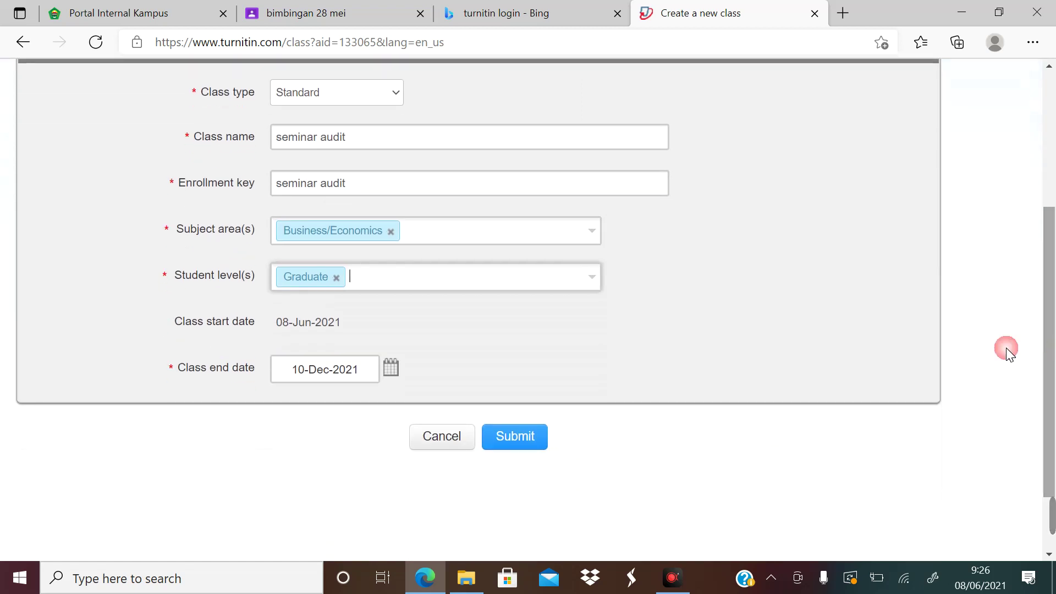
{"action": "left_click", "coordinate": [516, 437]}
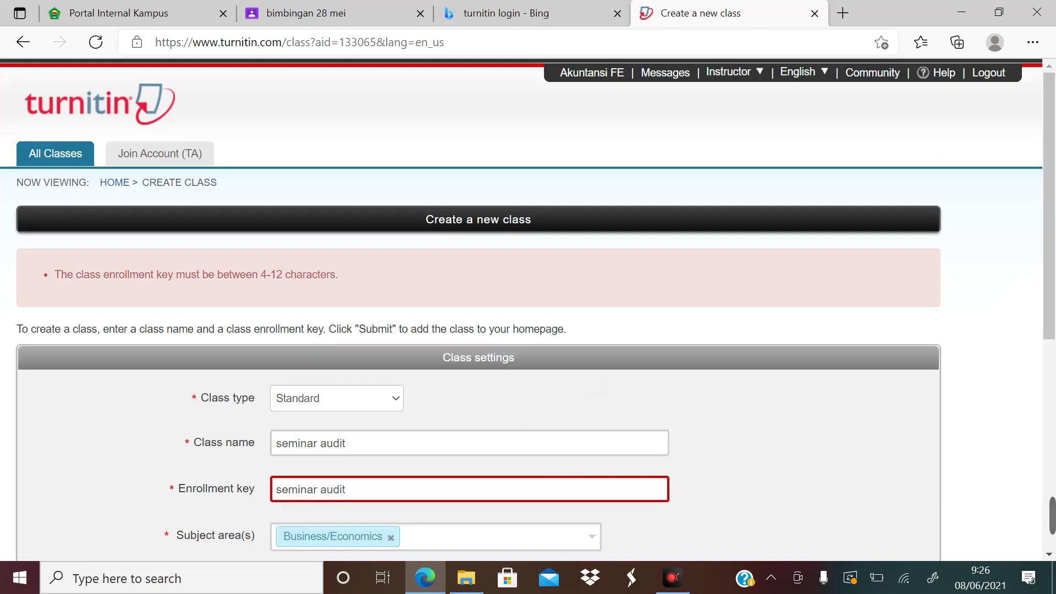
{"action": "scroll", "coordinate": [528, 303], "scroll_direction": "down", "scroll_amount": 3}
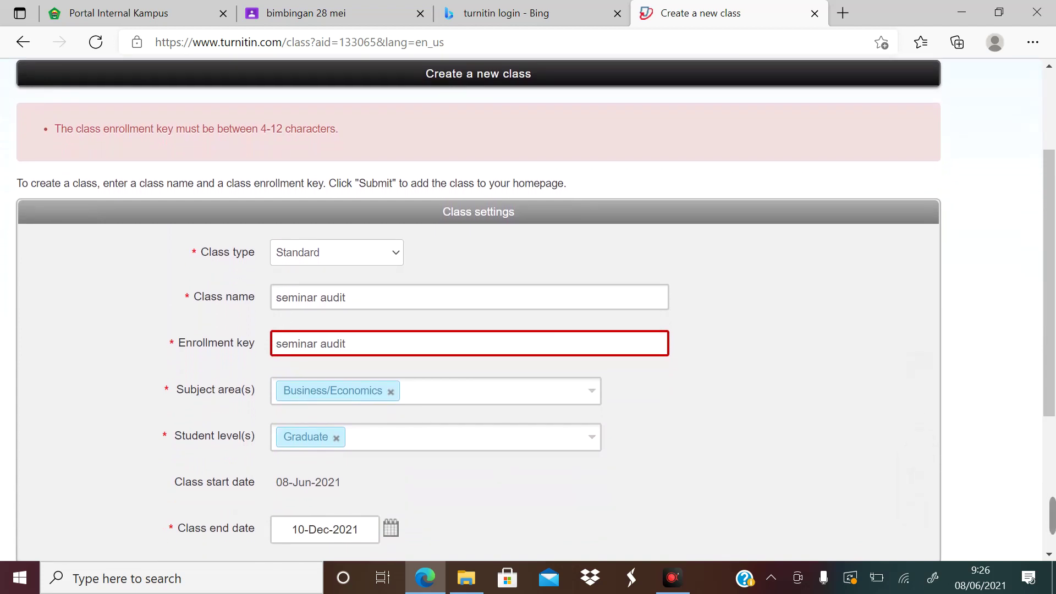
{"action": "left_click", "coordinate": [392, 344]}
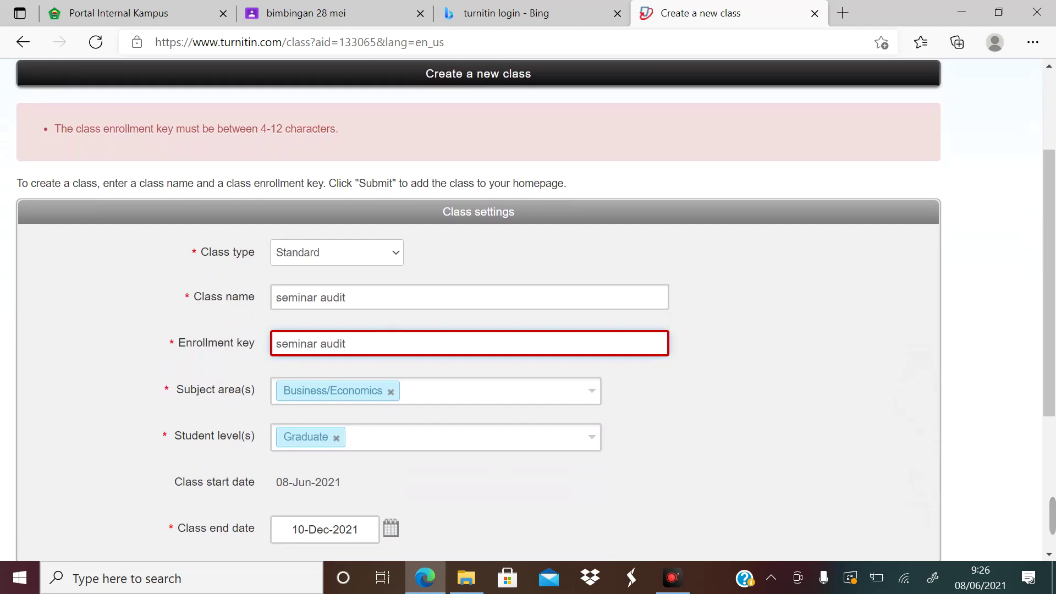
{"action": "left_click", "coordinate": [322, 344]}
{"action": "left_click", "coordinate": [364, 341]}
{"action": "key", "text": "BackSpace"}
{"action": "key", "text": "BackSpace"}
{"action": "key", "text": "BackSpace"}
{"action": "key", "text": "BackSpace"}
{"action": "key", "text": "BackSpace"}
{"action": "left_click", "coordinate": [627, 398]}
{"action": "scroll", "coordinate": [351, 338], "scroll_direction": "down", "scroll_amount": 1}
{"action": "key", "text": "Return"}
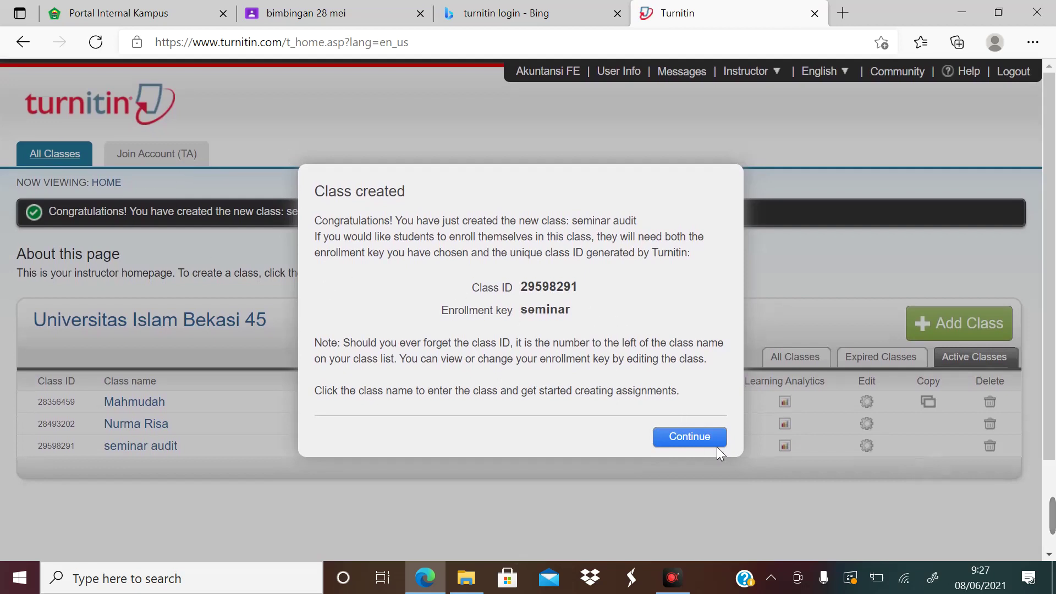
{"action": "left_click", "coordinate": [697, 437]}
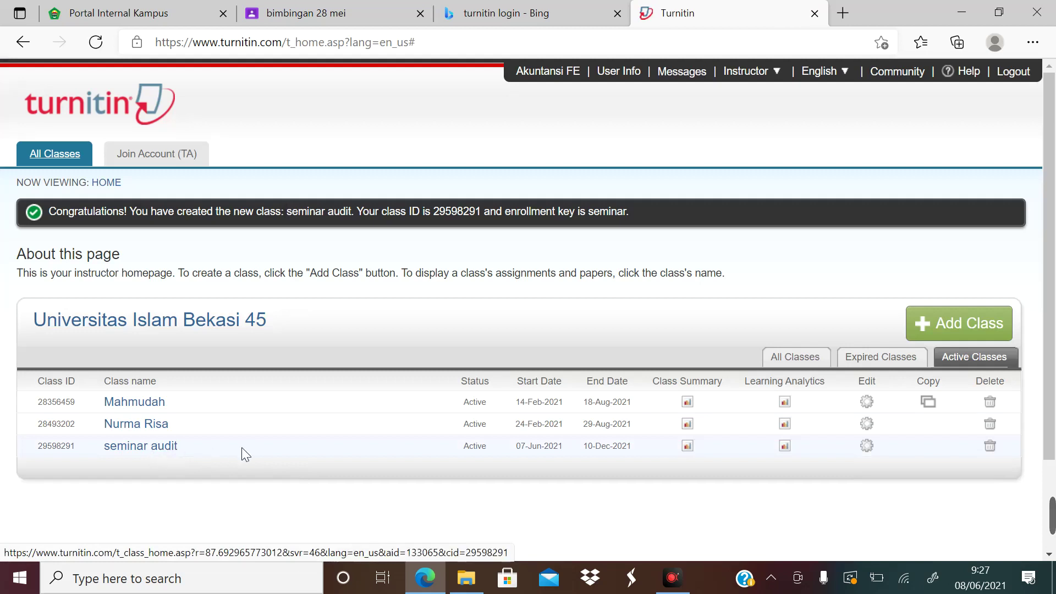
{"action": "left_click", "coordinate": [174, 449]}
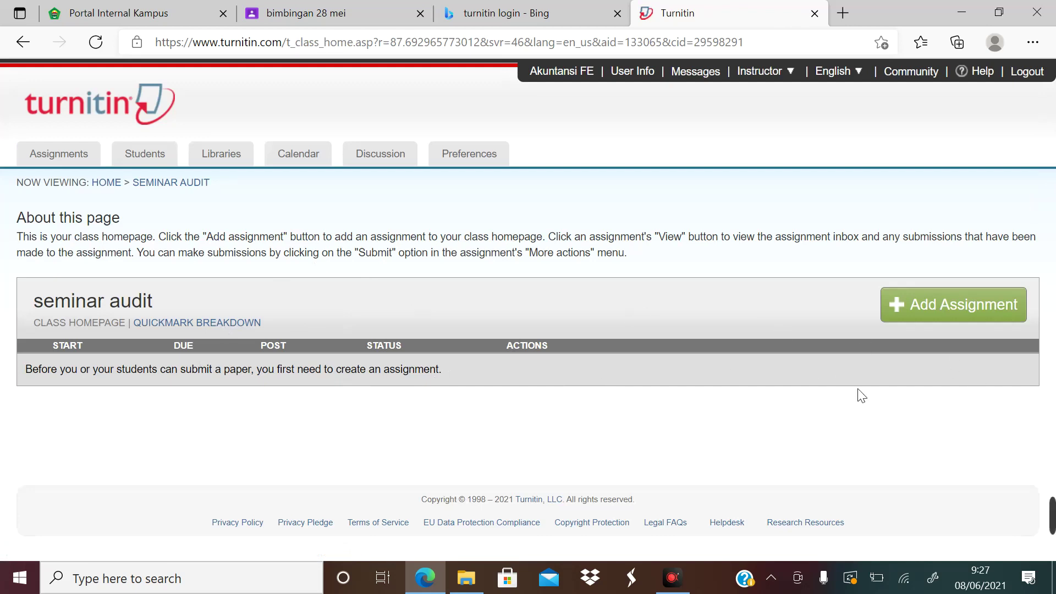
{"action": "left_click", "coordinate": [948, 309]}
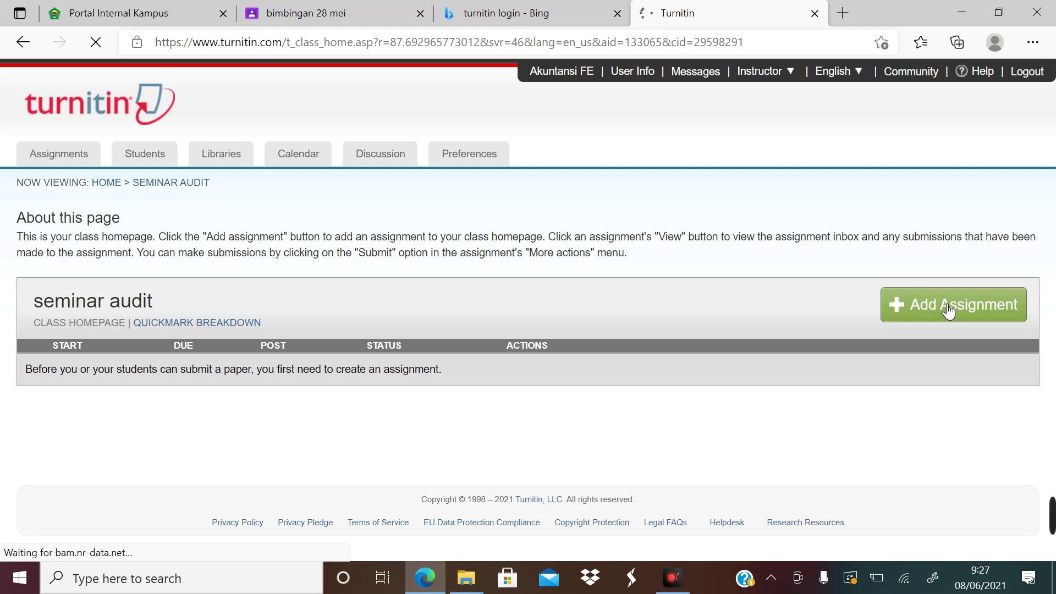
{"action": "left_click", "coordinate": [616, 14]}
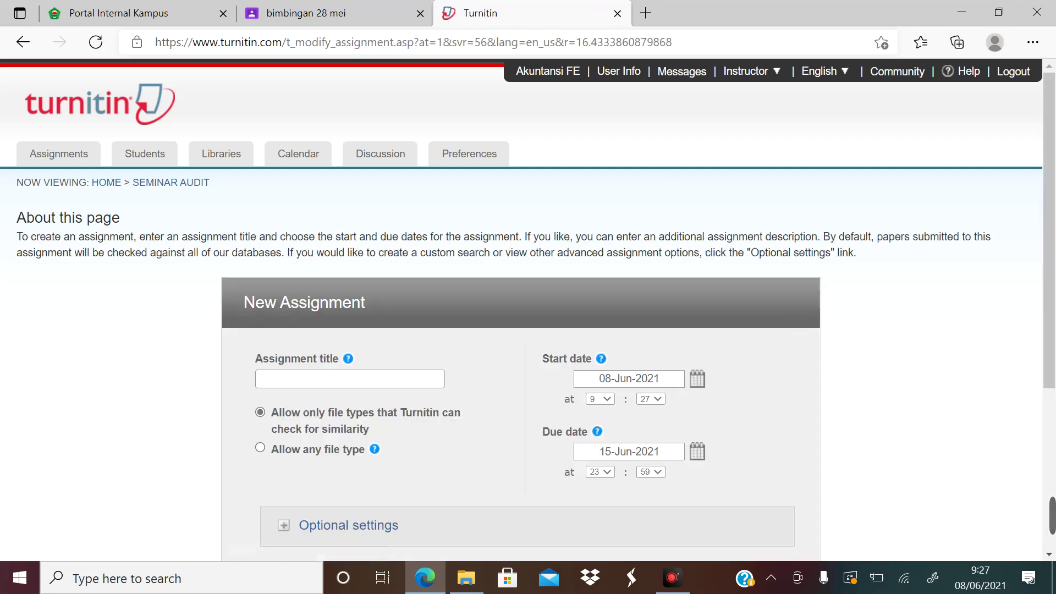
{"action": "left_click", "coordinate": [360, 383]}
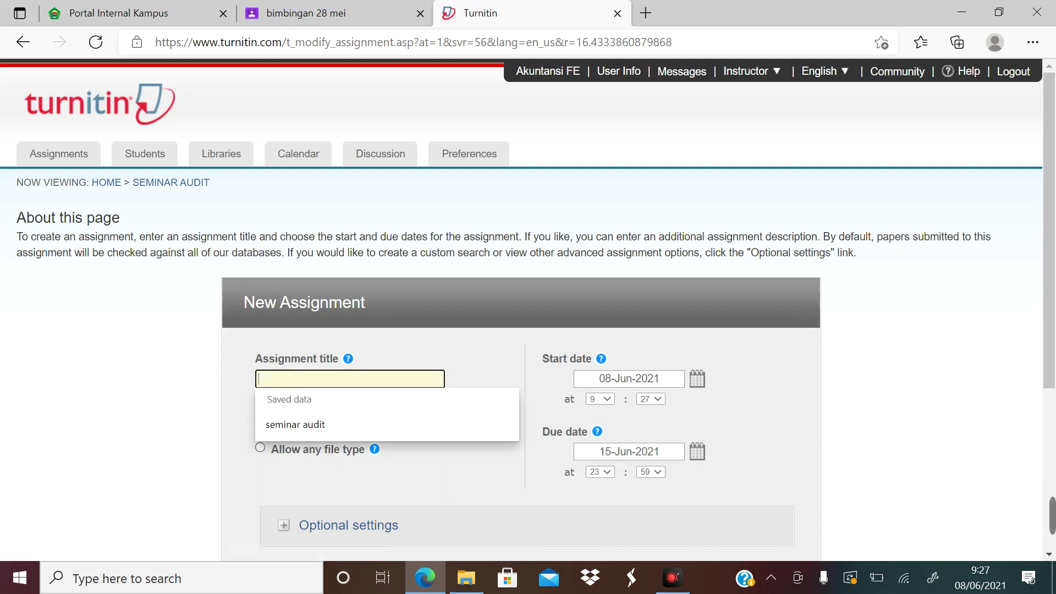
{"action": "left_click", "coordinate": [326, 422]}
{"action": "scroll", "coordinate": [968, 396], "scroll_direction": "down", "scroll_amount": 2}
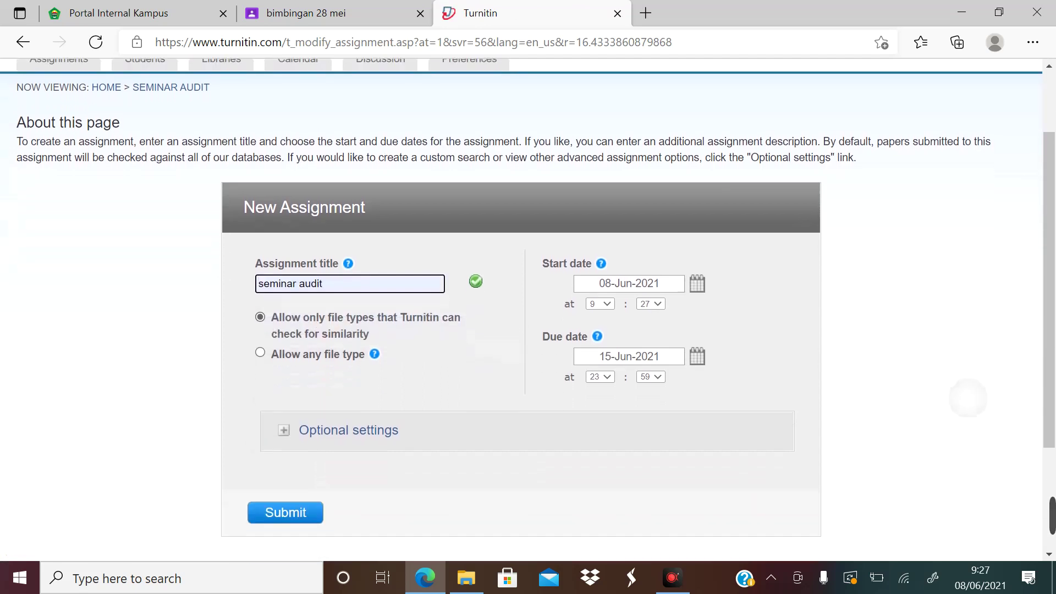
{"action": "scroll", "coordinate": [968, 397], "scroll_direction": "down", "scroll_amount": 1}
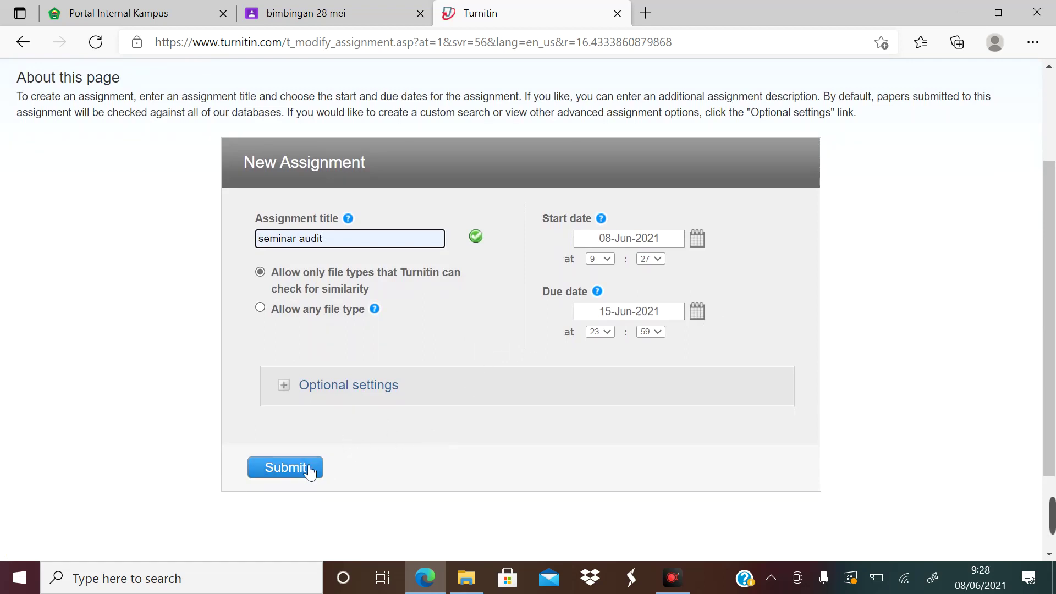
{"action": "left_click", "coordinate": [283, 472]}
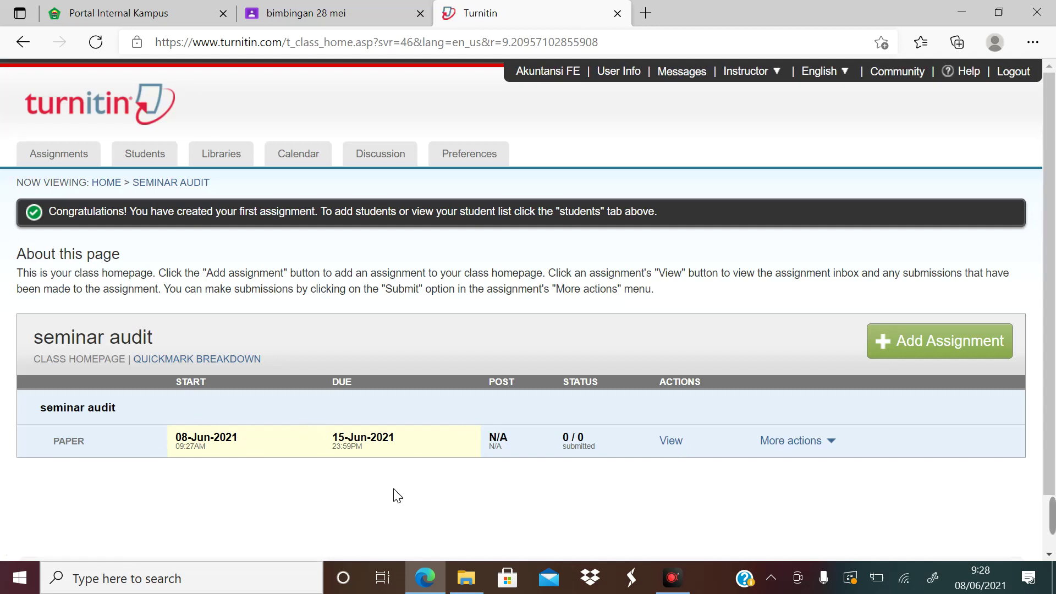
{"action": "left_click", "coordinate": [681, 449]}
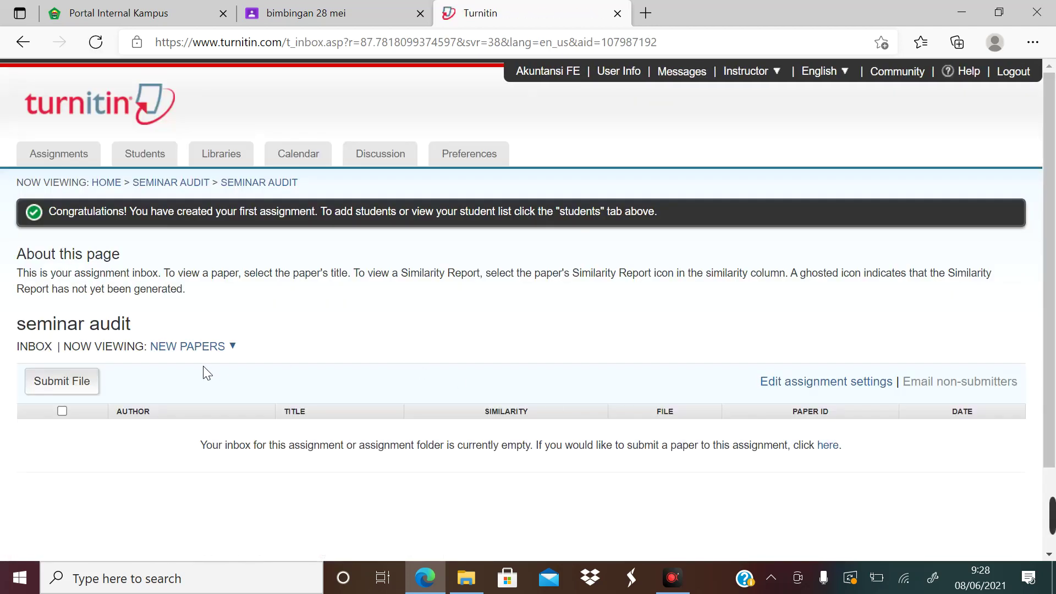
{"action": "left_click", "coordinate": [73, 388]}
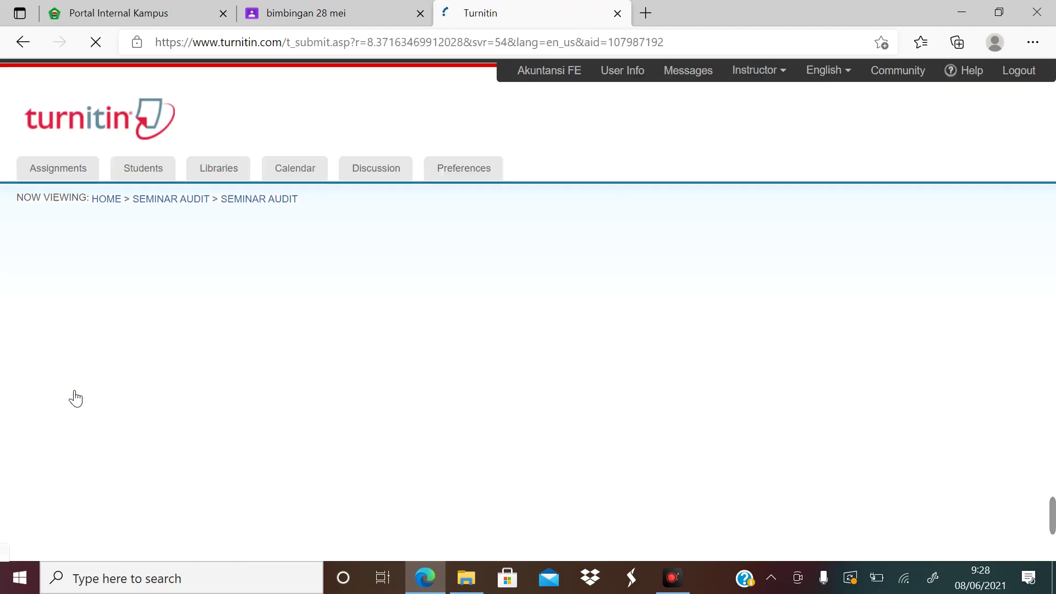
{"action": "left_click", "coordinate": [121, 406]}
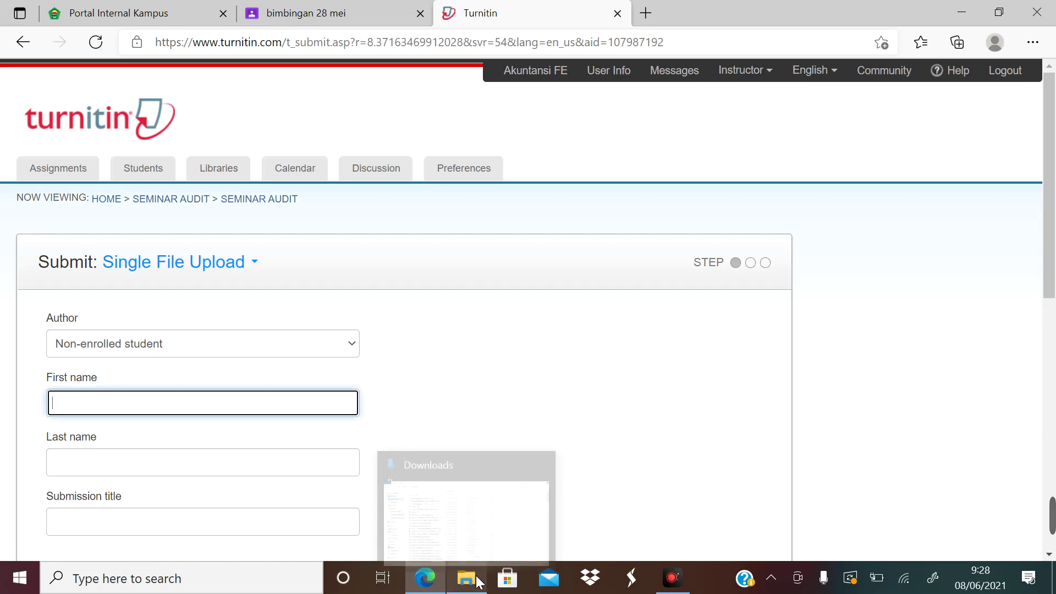
{"action": "left_click", "coordinate": [476, 580]}
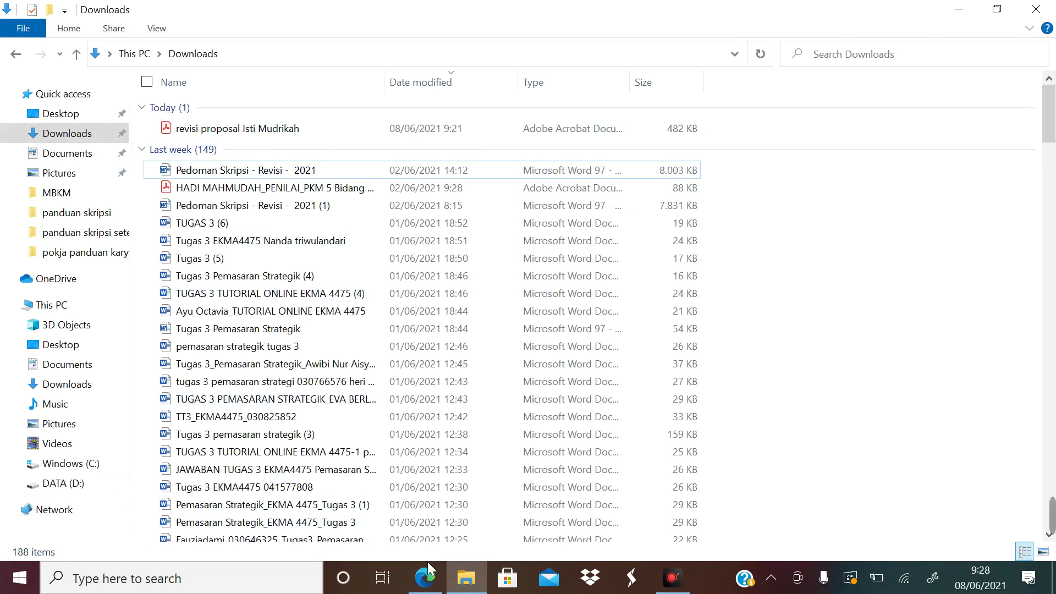
{"action": "left_click", "coordinate": [426, 579]}
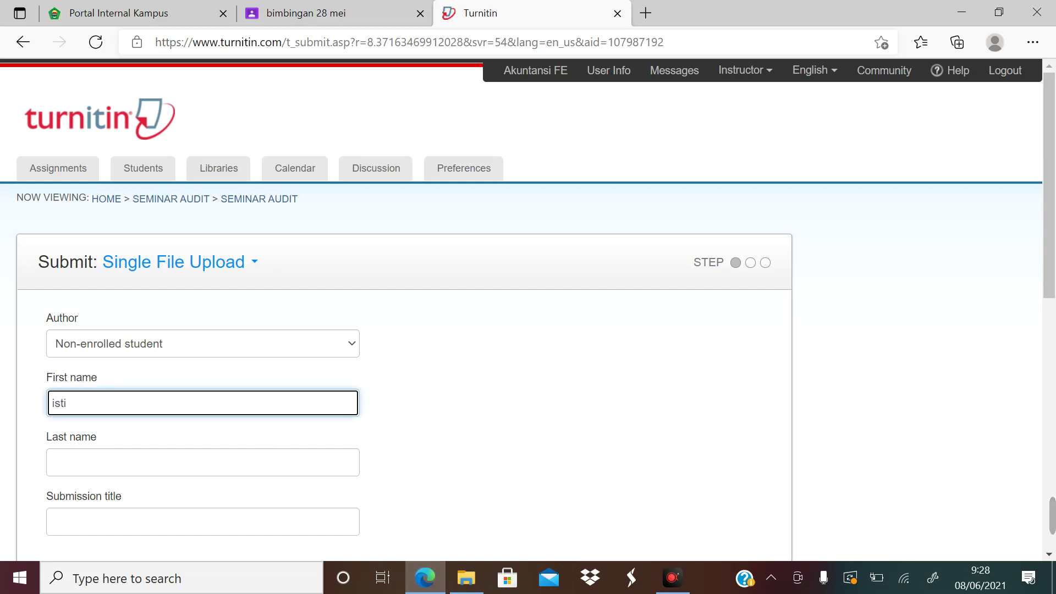
Enter the author's last name, leaving the submission title blank
{"action": "left_click", "coordinate": [181, 460]}
{"action": "type", "text": "m"}
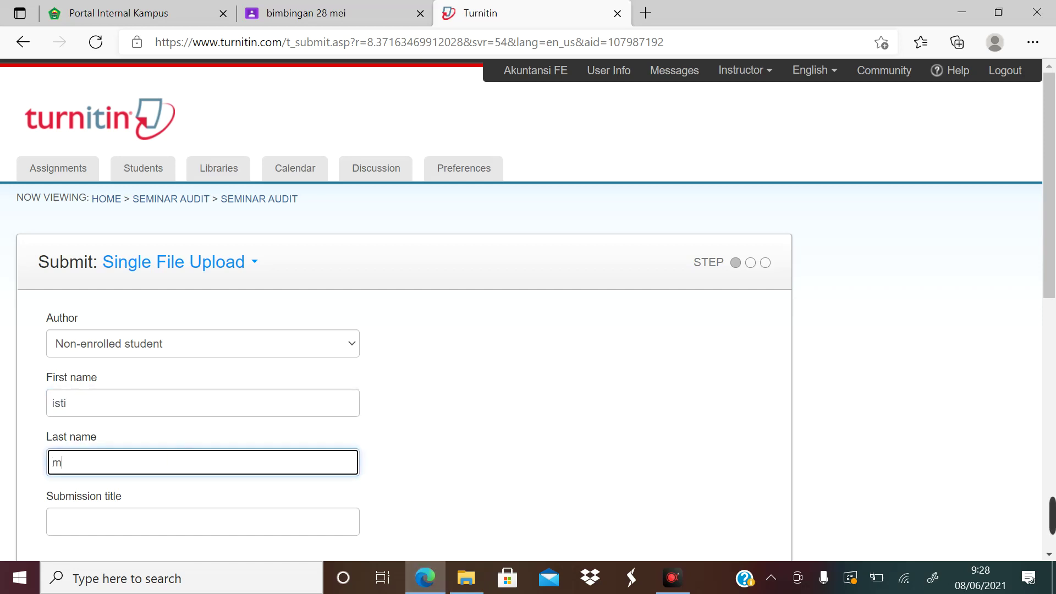
{"action": "type", "text": "udrikah"}
{"action": "scroll", "coordinate": [121, 462], "scroll_direction": "down", "scroll_amount": 3}
{"action": "key", "text": "Tab"}
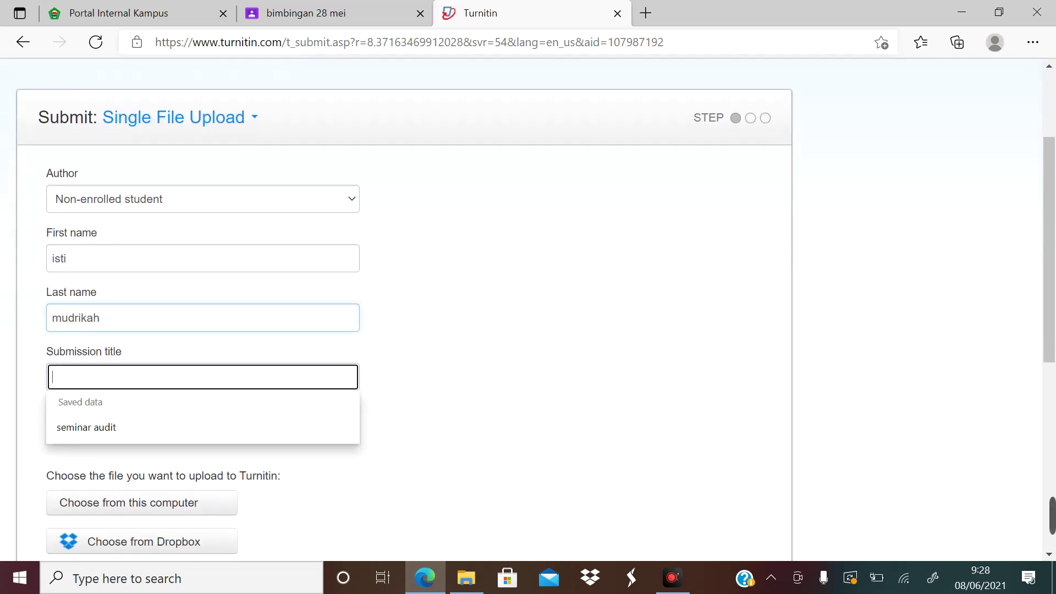
{"action": "type", "text": "proposa"}
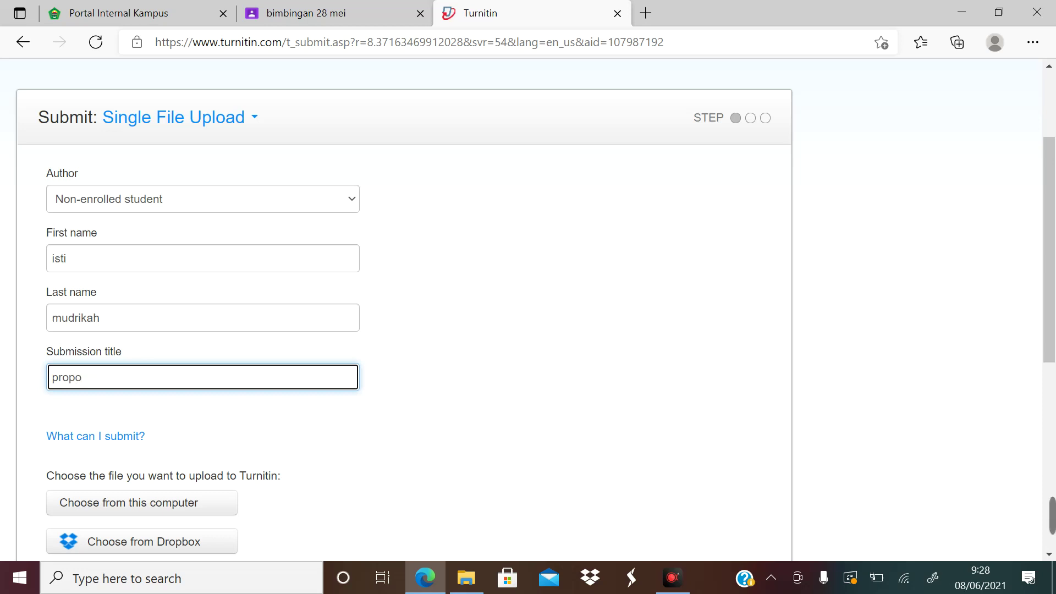
{"action": "key", "text": "BackSpace"}
{"action": "key", "text": "BackSpace"}
{"action": "key", "text": "BackSpace"}
{"action": "key", "text": "BackSpace"}
{"action": "mouse_move", "coordinate": [475, 577]}
{"action": "mouse_move", "coordinate": [482, 529]}
{"action": "left_click", "coordinate": [466, 584]}
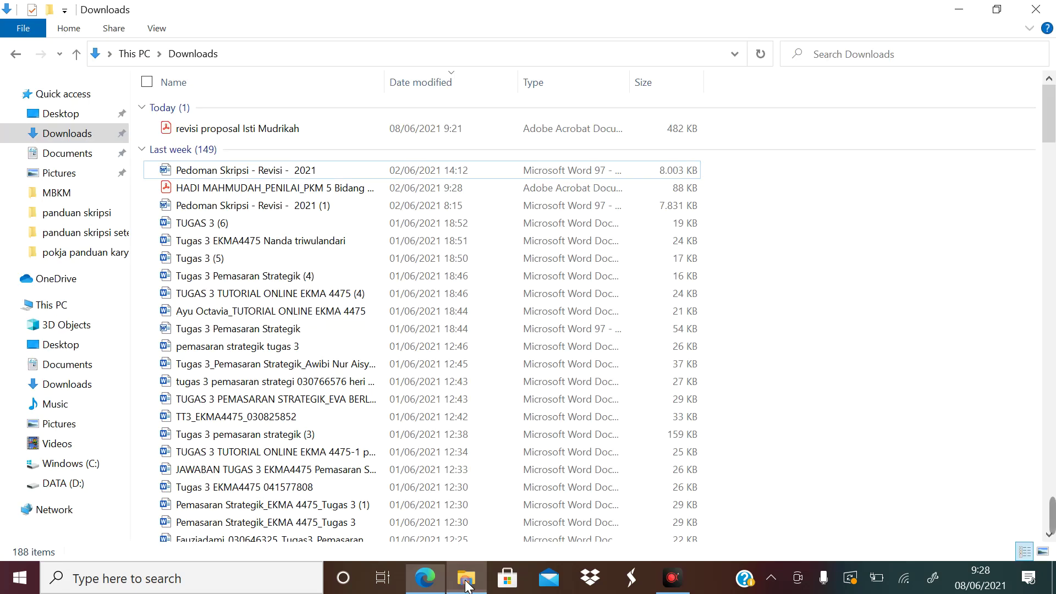
{"action": "double_click", "coordinate": [269, 129]}
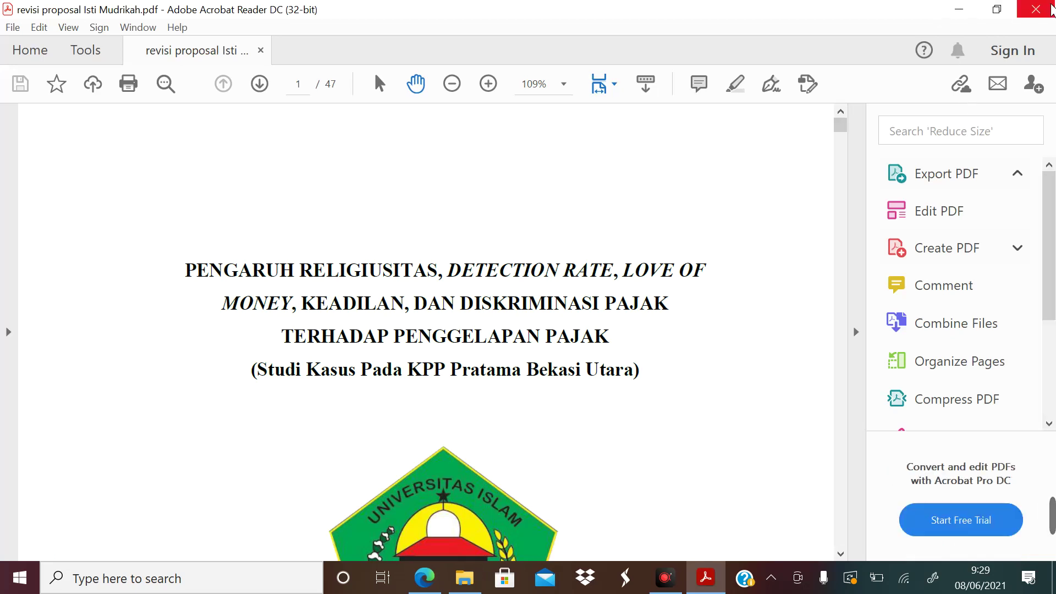
{"action": "left_click", "coordinate": [1051, 10]}
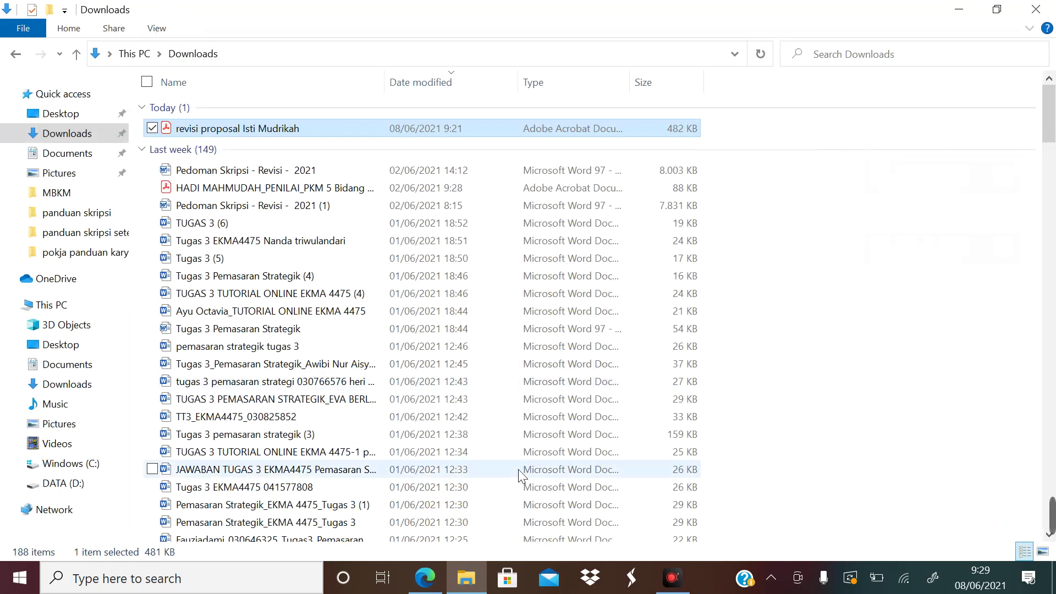
{"action": "left_click", "coordinate": [424, 578]}
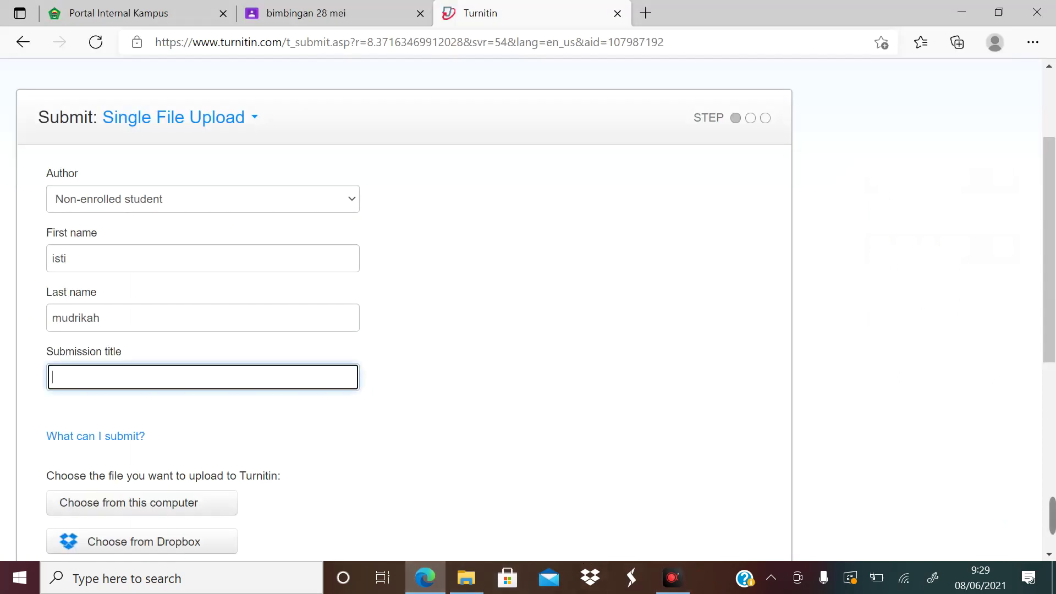
Enter title 'pengaruh religiusitas terhadap penggelapan pajak' and attach the revisi proposal PDF from Downloads
{"action": "type", "text": "pengaruh relig"}
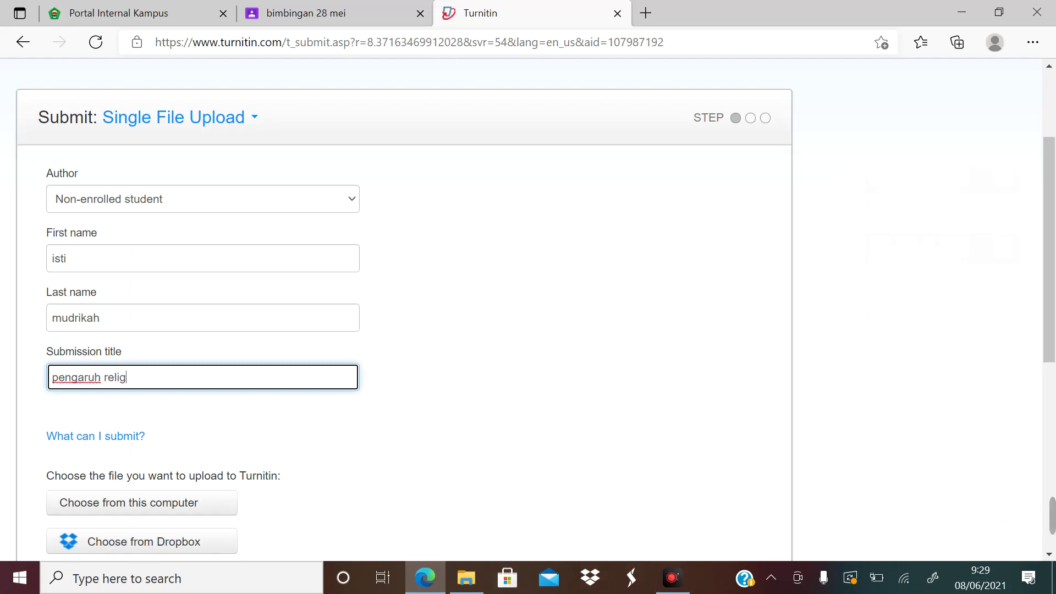
{"action": "type", "text": "iusitas te"}
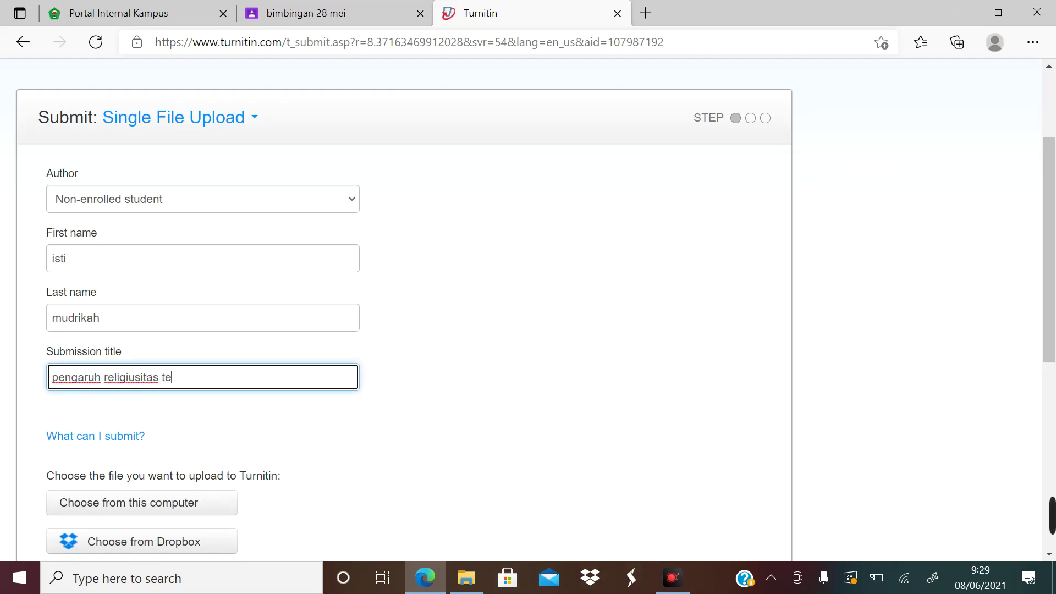
{"action": "type", "text": "rhadap peng"}
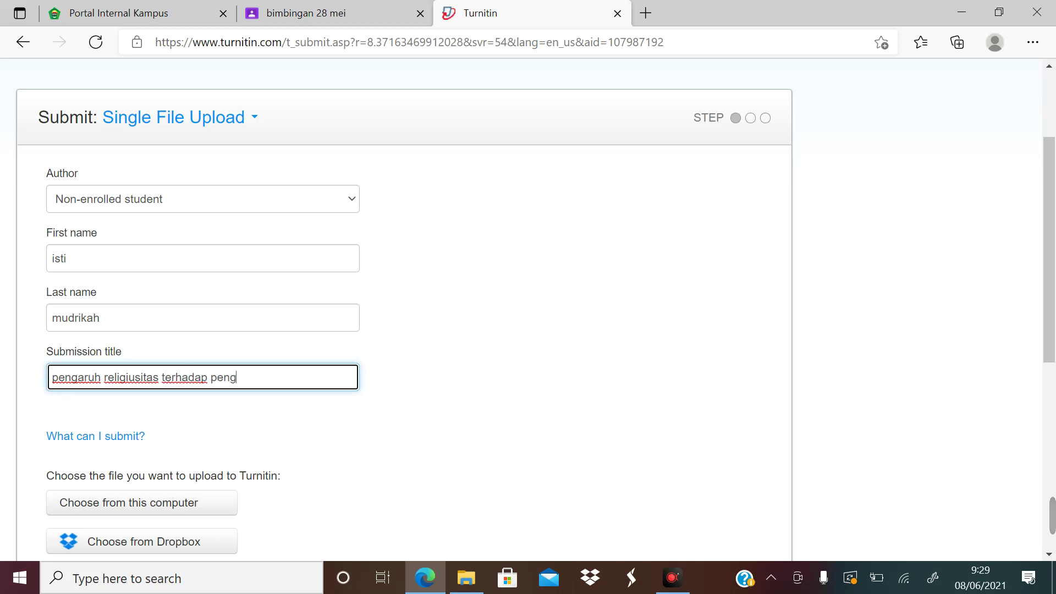
{"action": "type", "text": "gelapan pajak"}
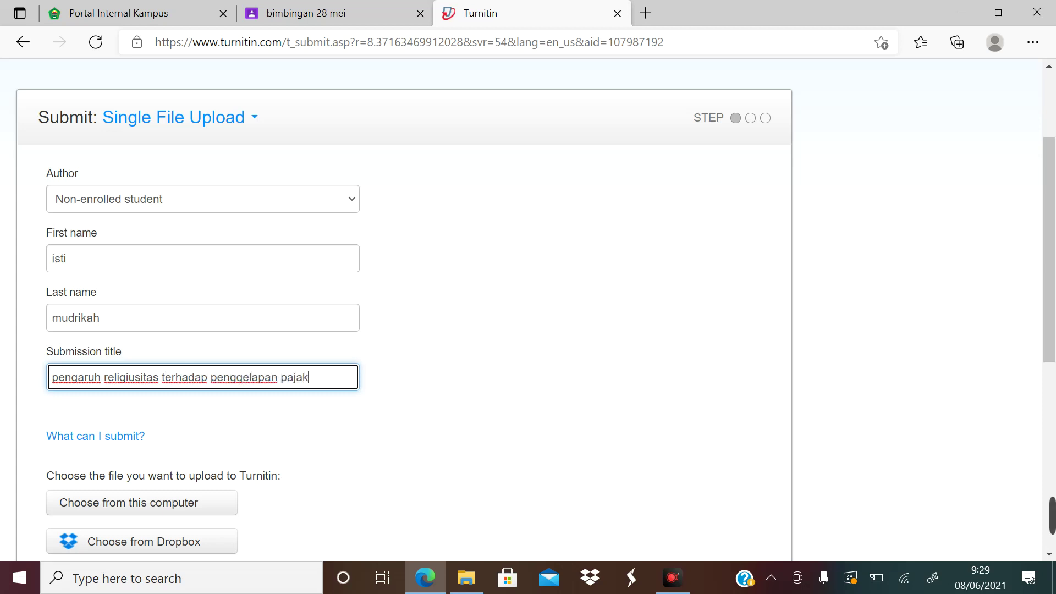
{"action": "left_click", "coordinate": [149, 505]}
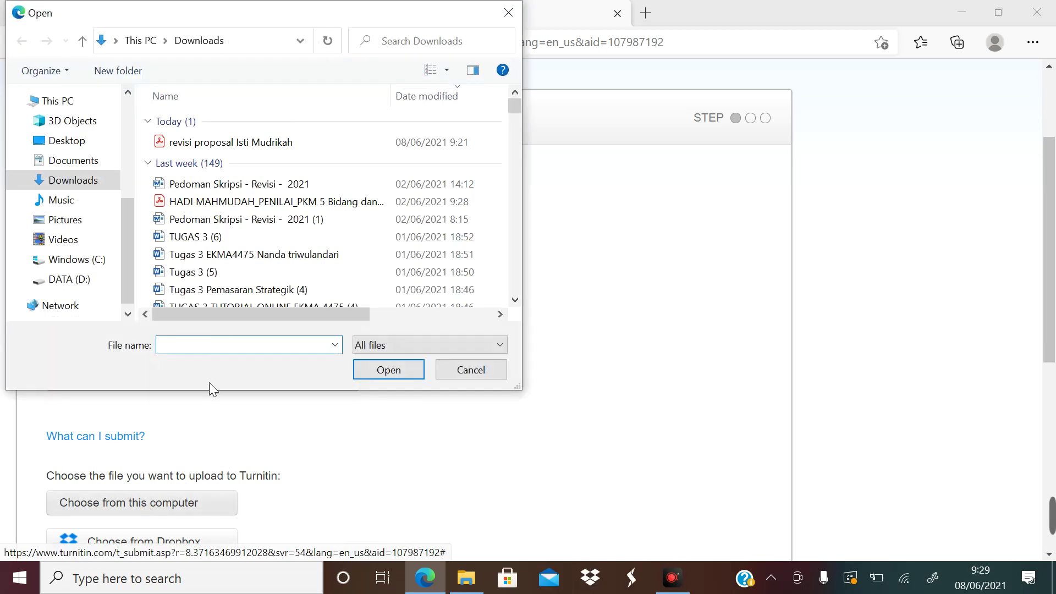
{"action": "left_click", "coordinate": [216, 140]}
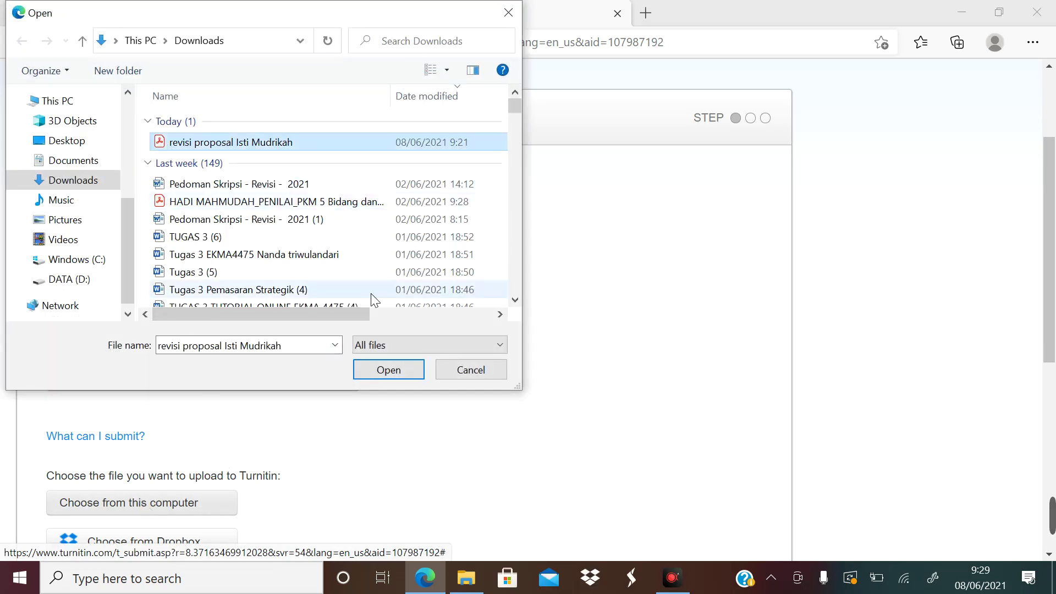
{"action": "left_click", "coordinate": [395, 371]}
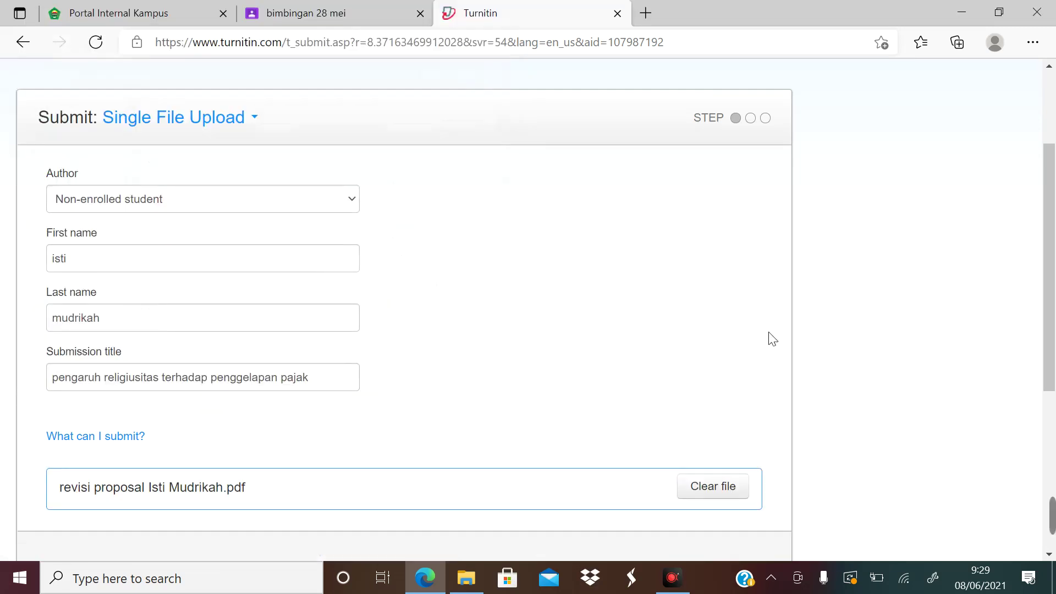
{"action": "left_click_drag", "start_coordinate": [1048, 275], "coordinate": [1053, 388]}
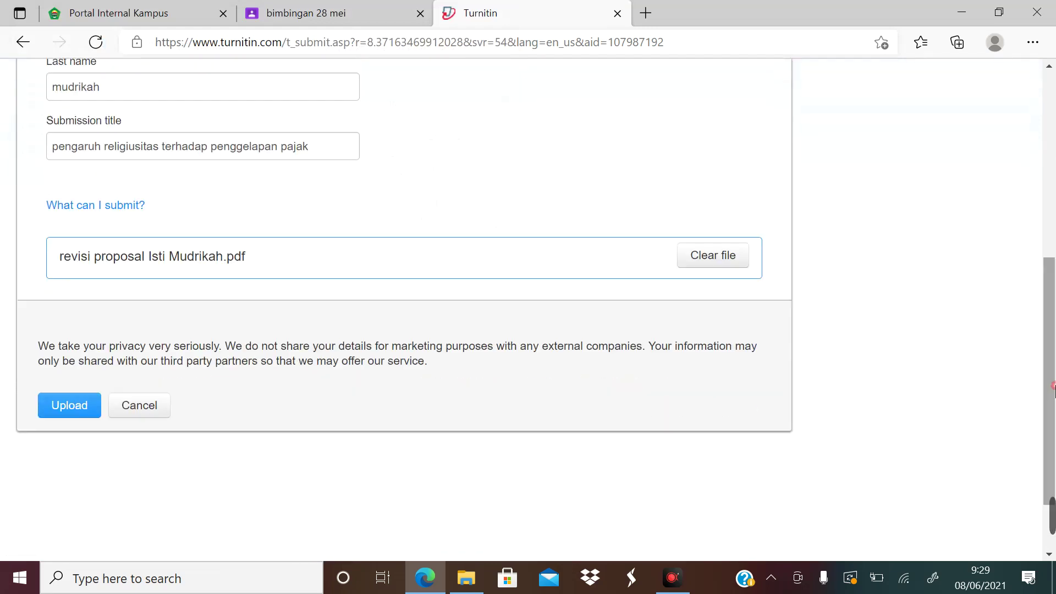
Upload the 47-page, 8008-word proposal PDF and confirm the submission
{"action": "left_click", "coordinate": [69, 407]}
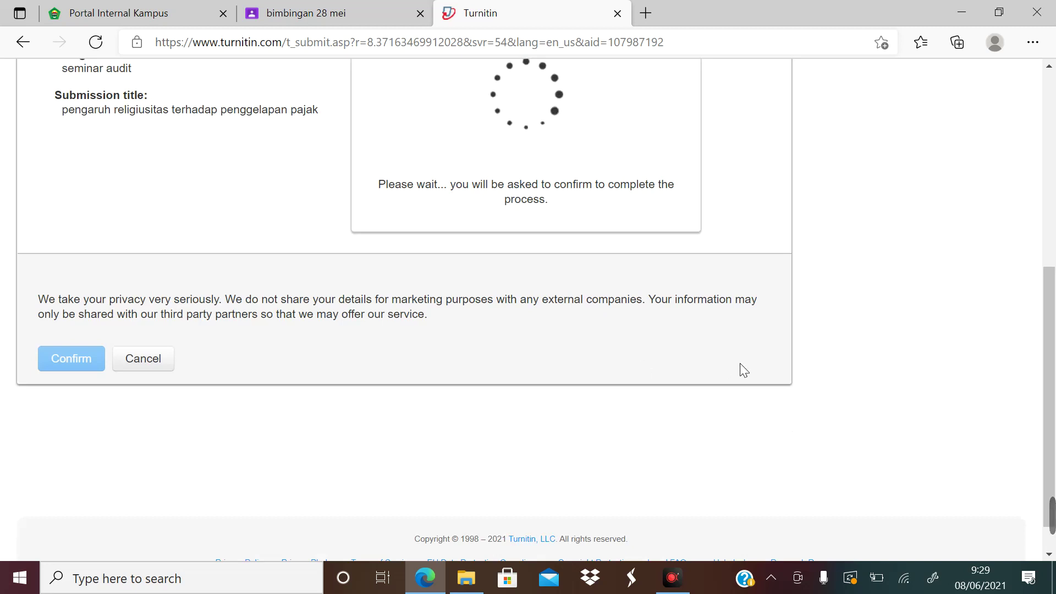
{"action": "scroll", "coordinate": [1043, 323], "scroll_direction": "up", "scroll_amount": 2}
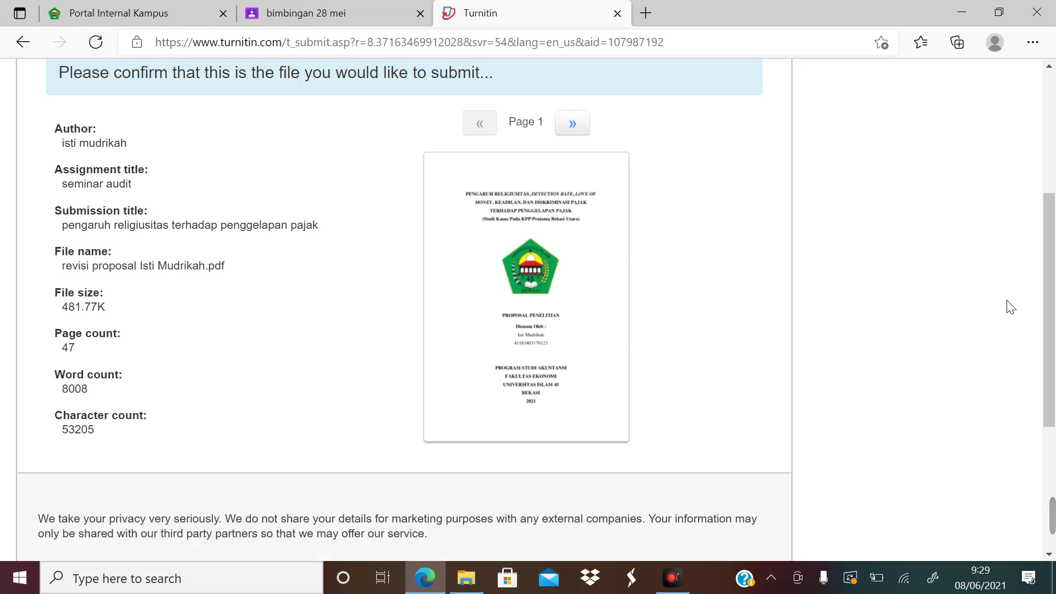
{"action": "left_click_drag", "start_coordinate": [1048, 220], "coordinate": [1051, 341]}
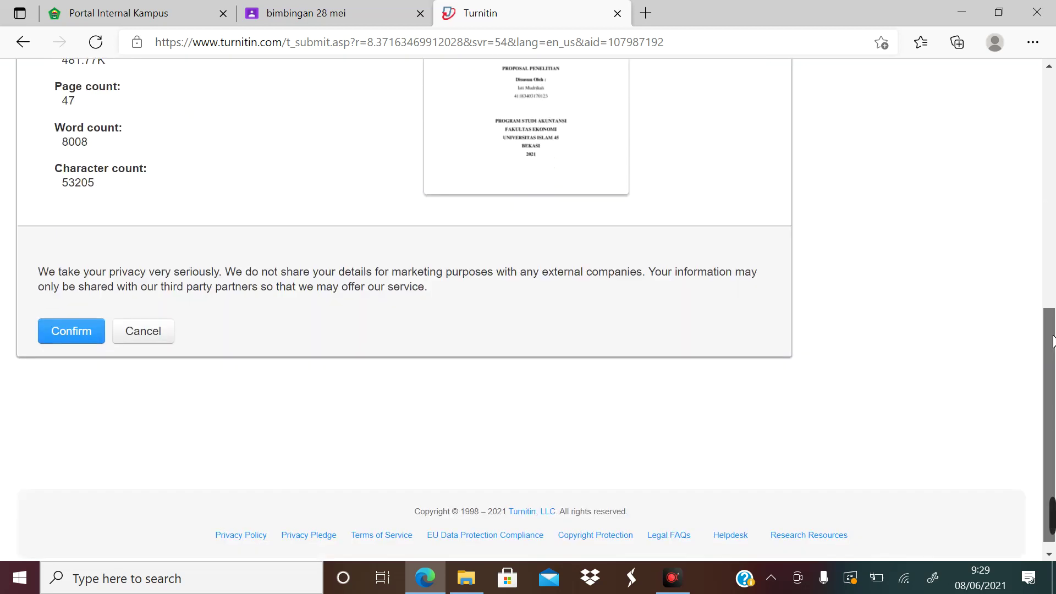
{"action": "left_click", "coordinate": [85, 333]}
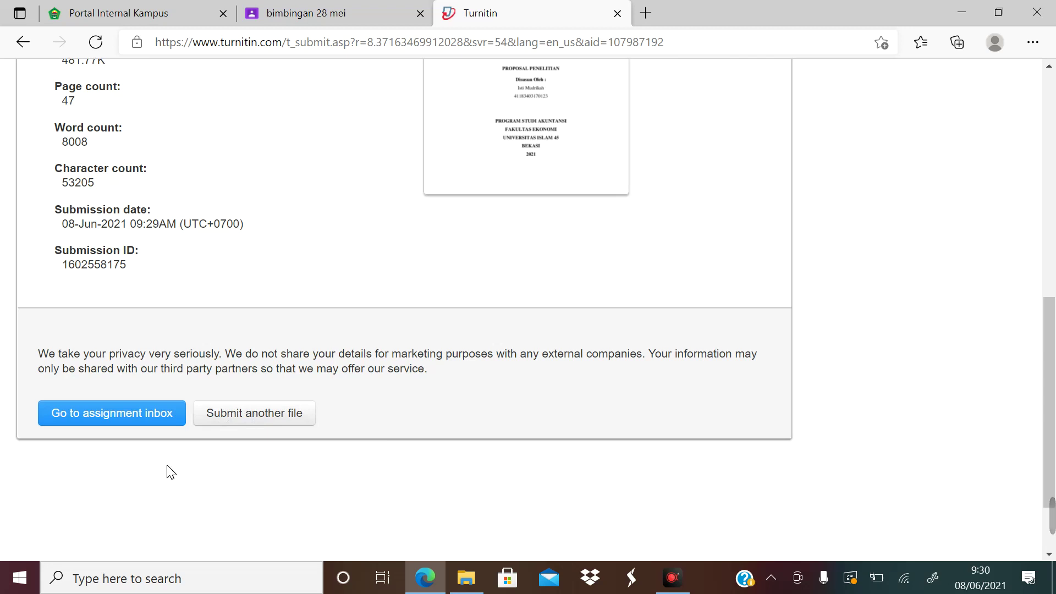
{"action": "left_click", "coordinate": [99, 419]}
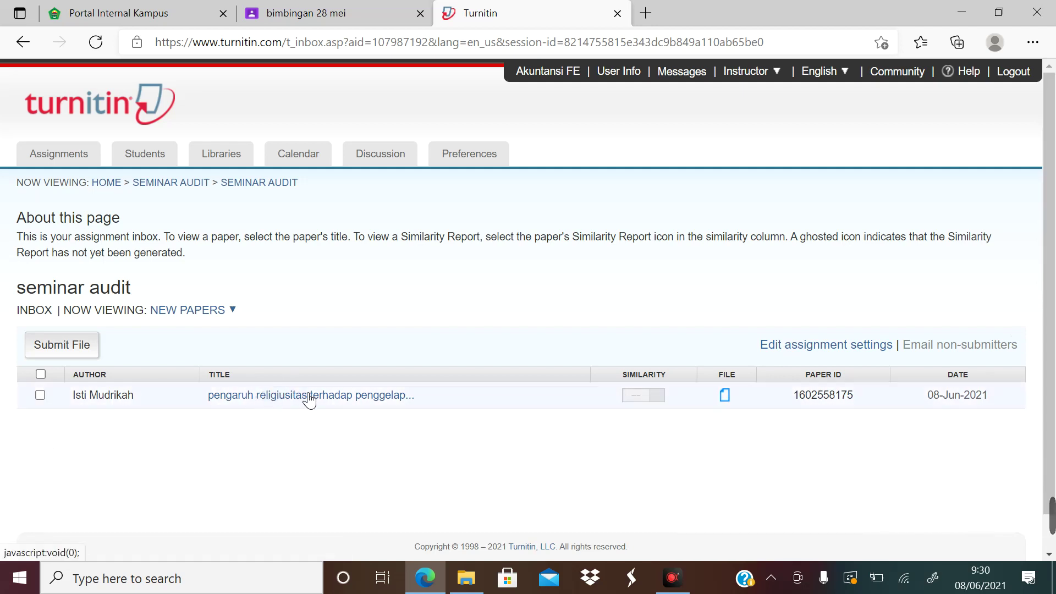
{"action": "left_click", "coordinate": [95, 44]}
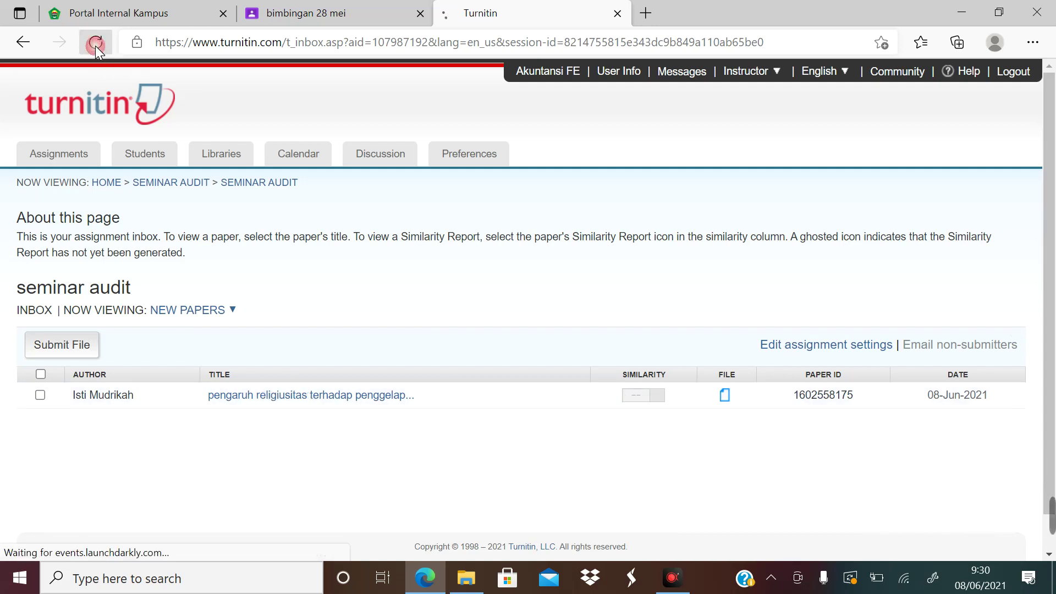